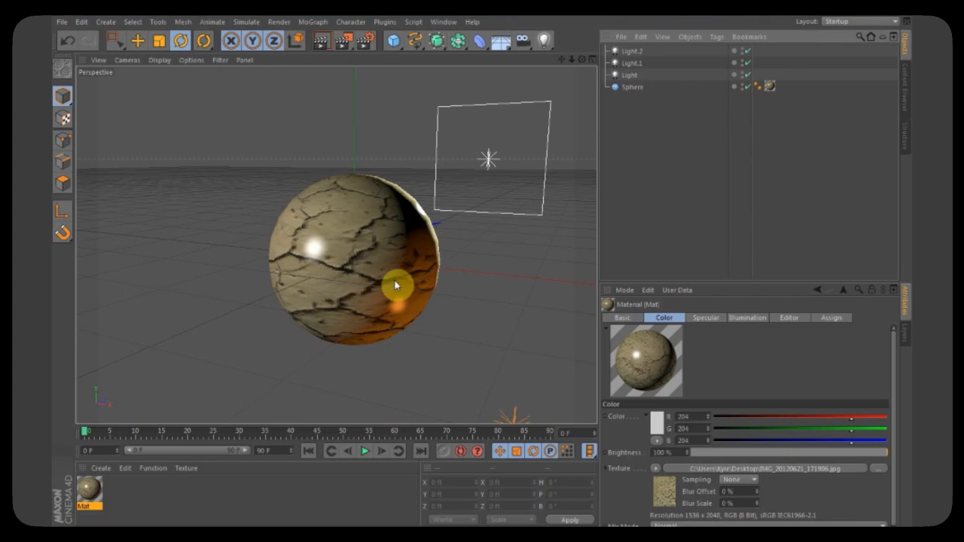
Step: Render the sphere with its cracked-earth colour texture in the viewport
click(321, 42)
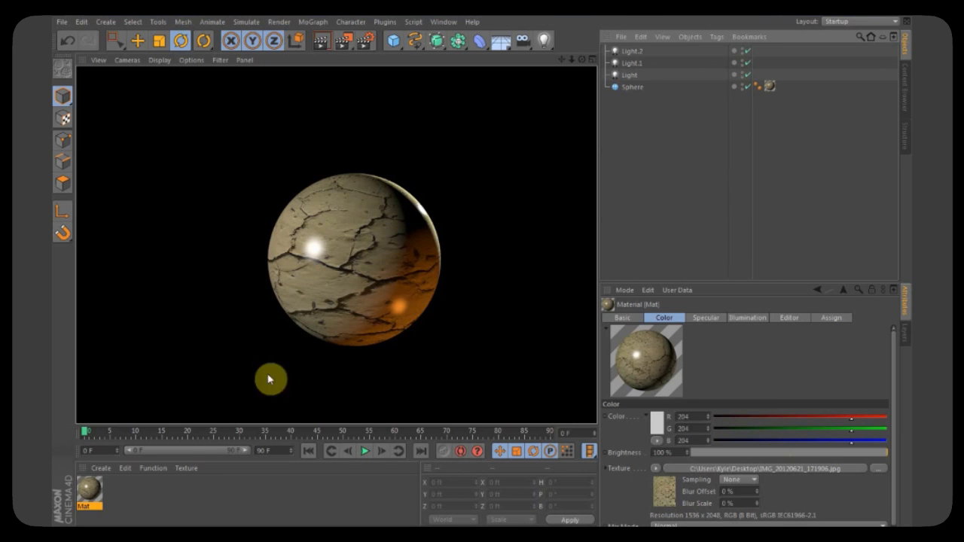
Step: Copy the cracked-earth texture from the Mat material's Color channel
double_click(90, 489)
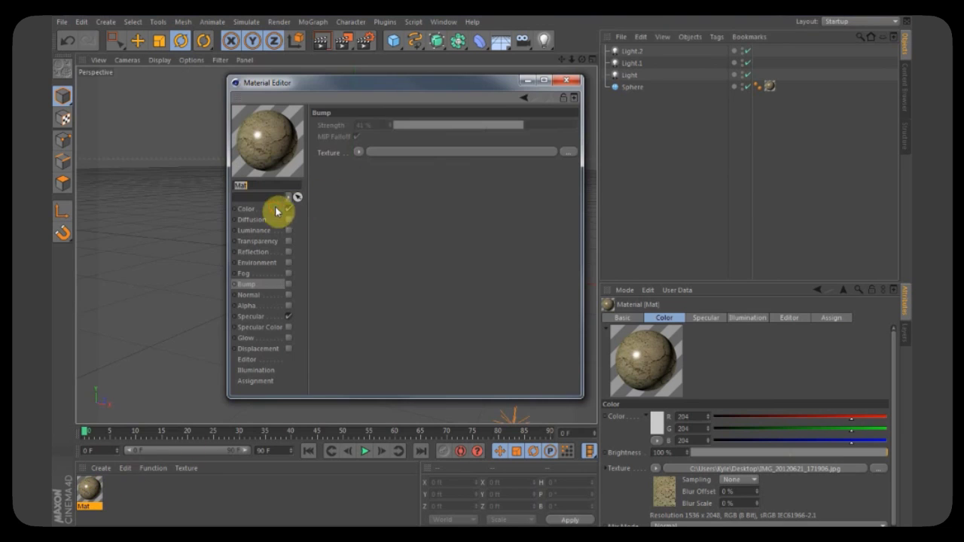
click(277, 210)
click(365, 176)
click(389, 253)
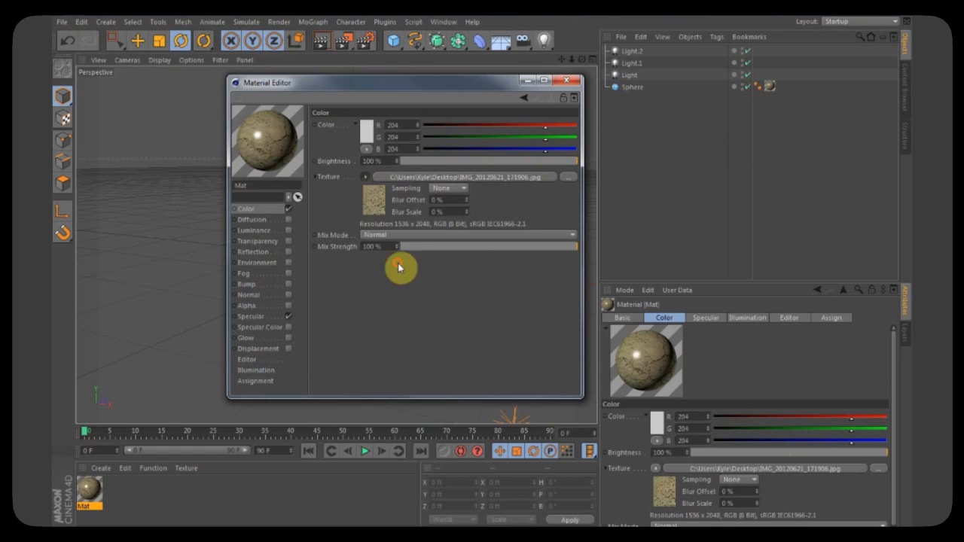
Step: Enable Bump, paste the copied texture into it, and render the bumpier sphere
click(289, 285)
click(360, 152)
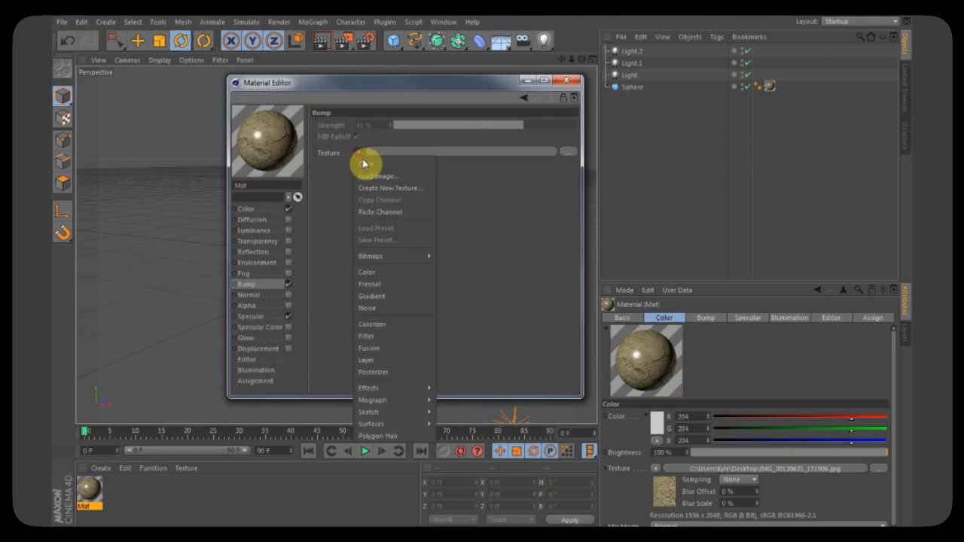
click(392, 209)
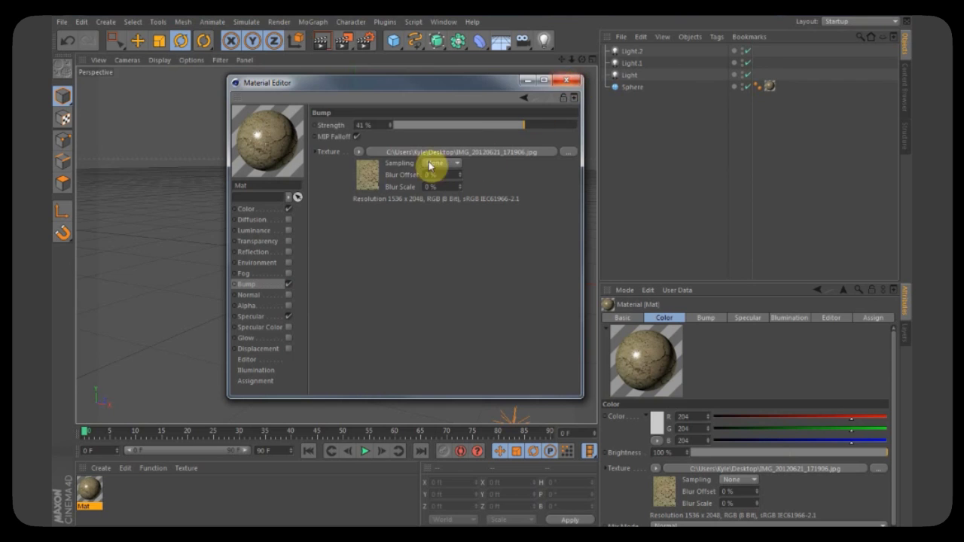
click(567, 80)
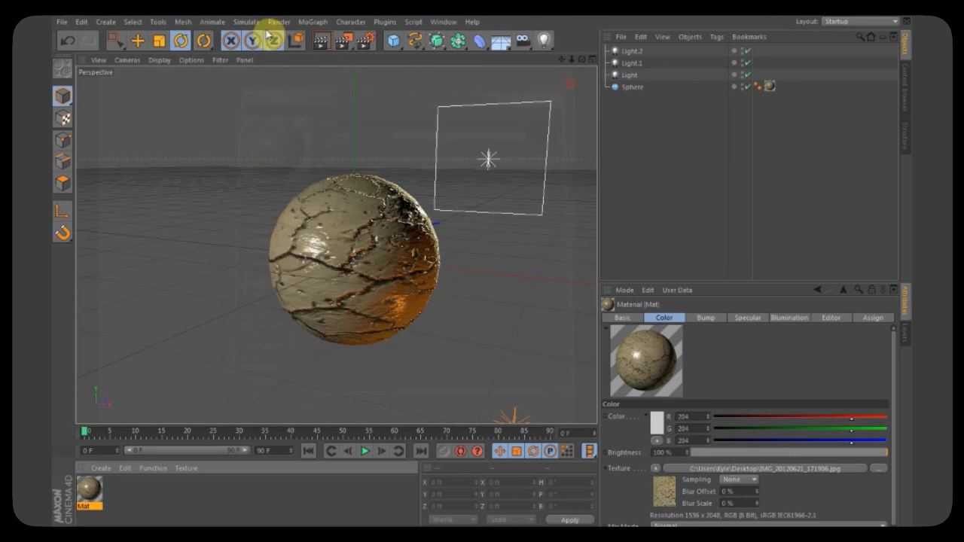
click(319, 43)
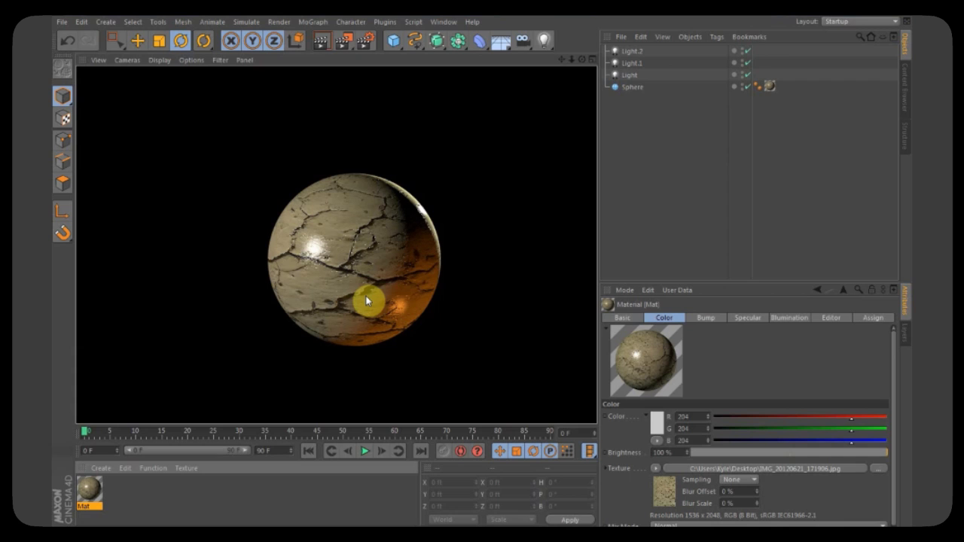
Step: Enable Displacement with the pasted cracked-earth texture, turn off Bump, and render
double_click(91, 493)
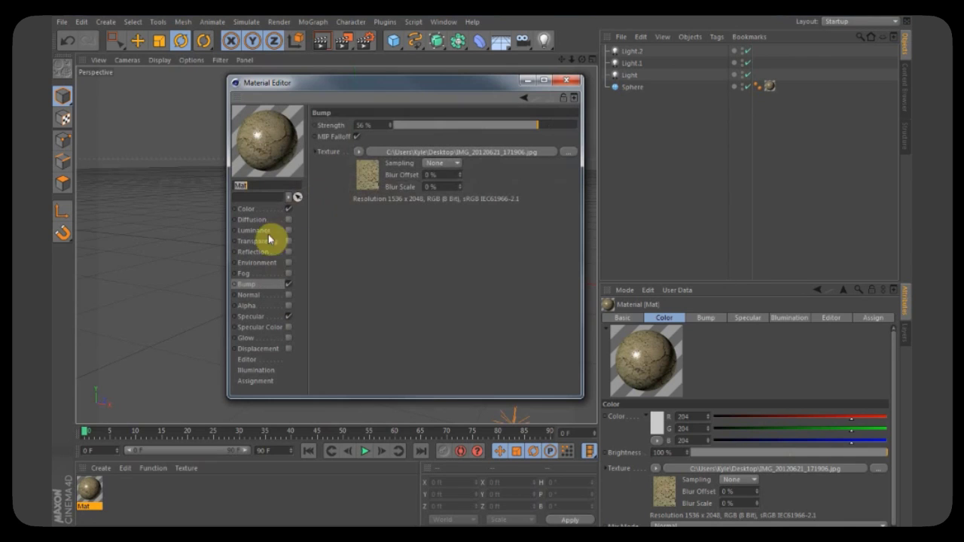
click(359, 152)
click(377, 233)
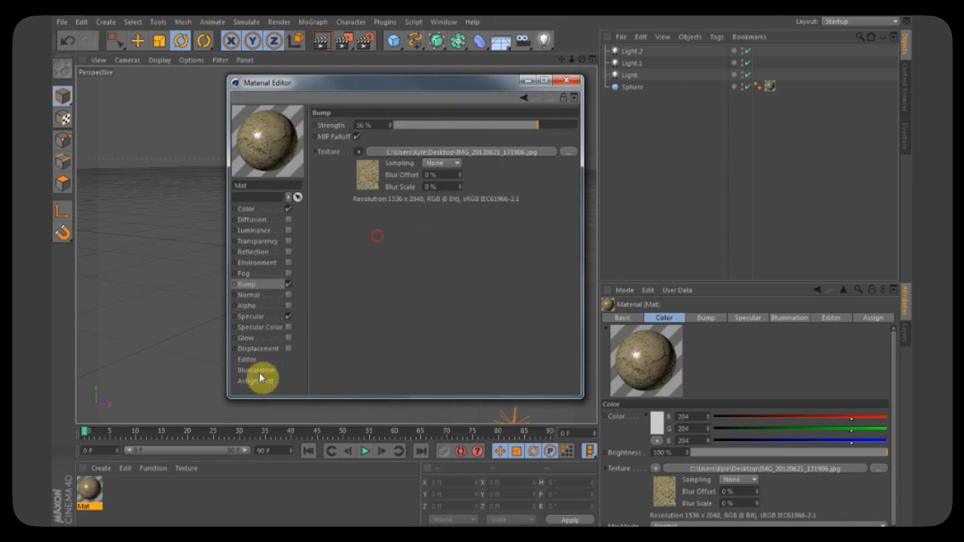
click(289, 348)
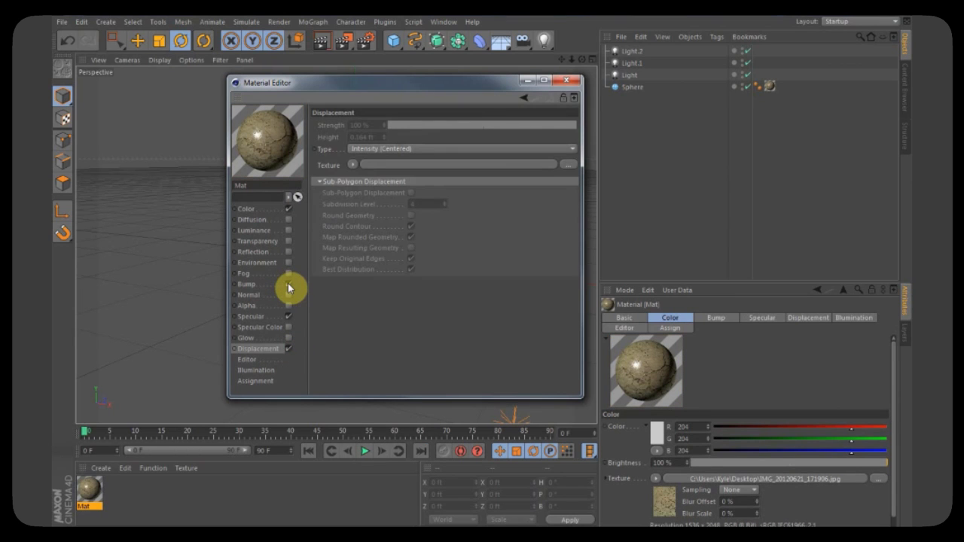
click(353, 164)
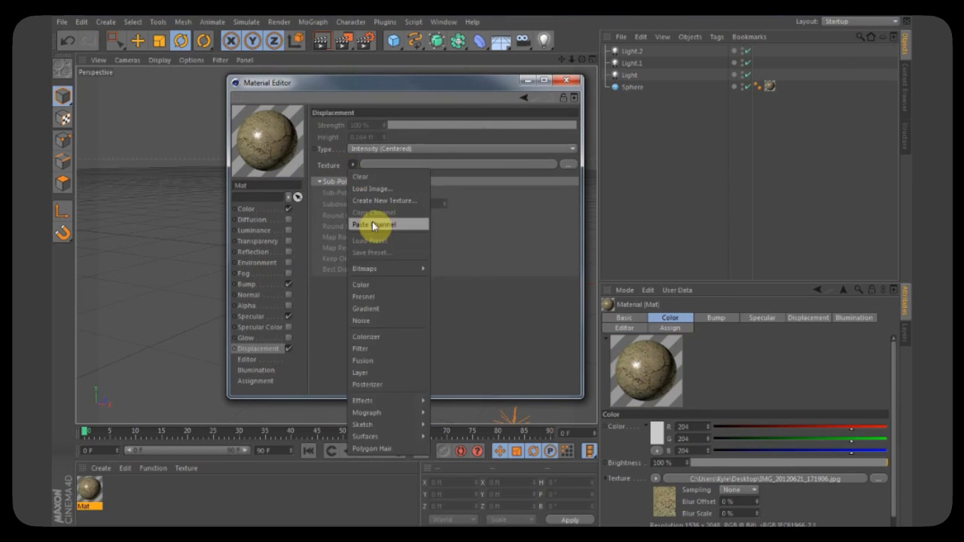
click(372, 221)
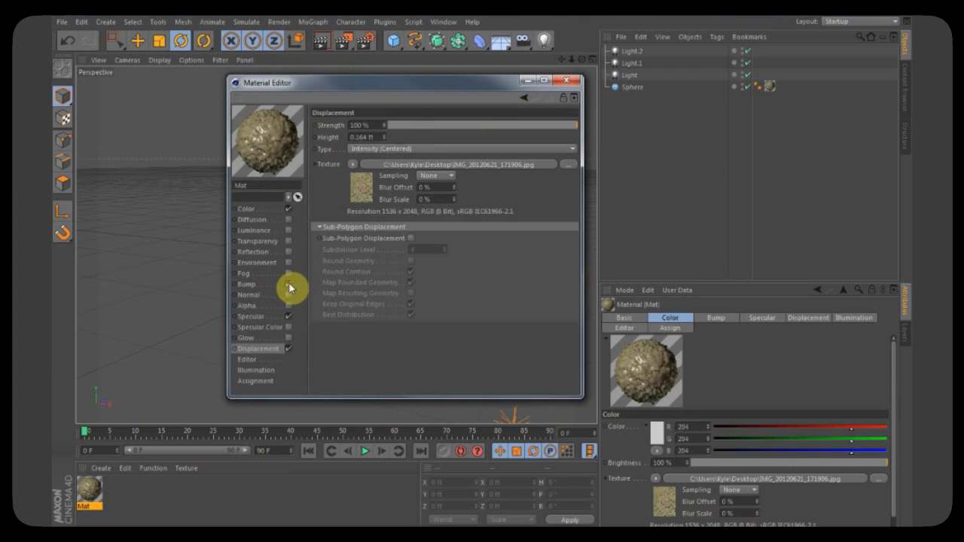
click(288, 284)
click(567, 80)
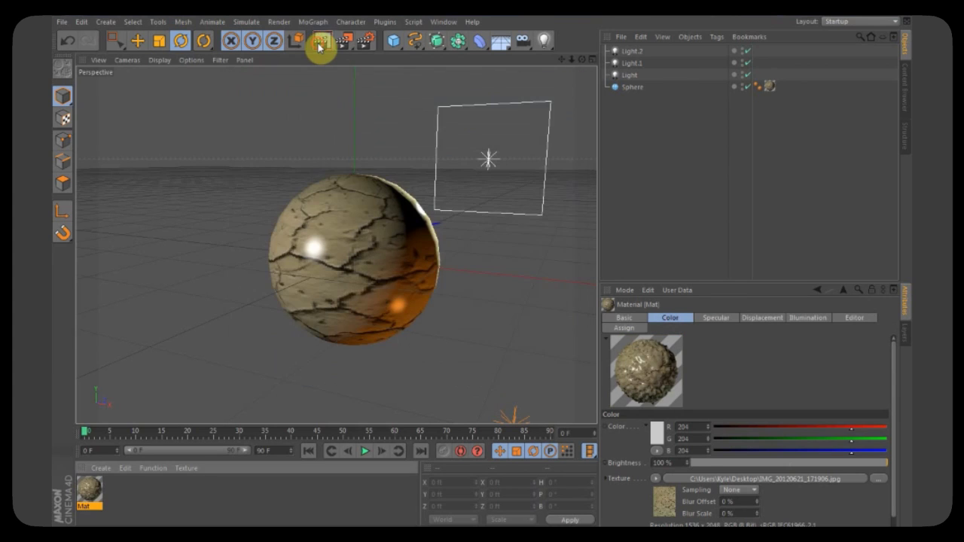
click(319, 44)
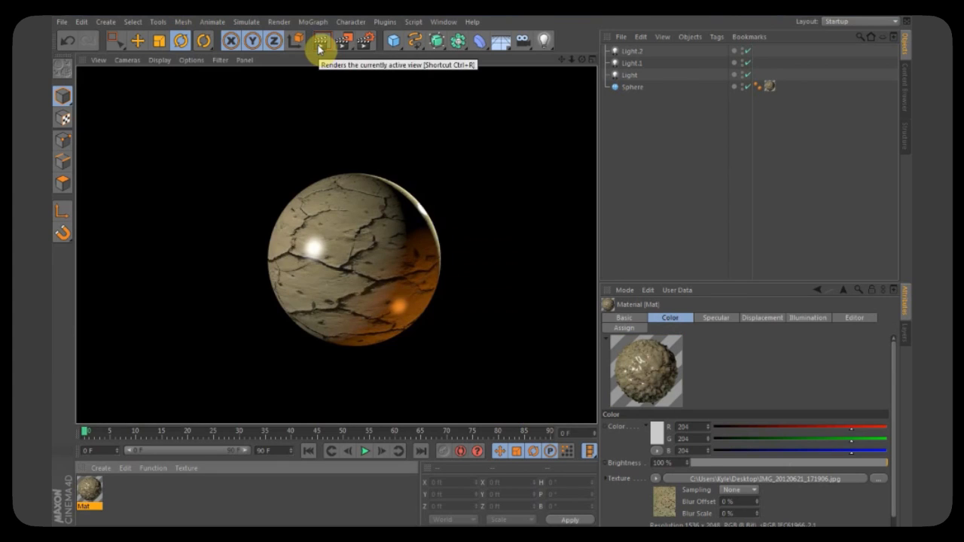
Step: Re-render the sphere and clear the Displacement channel's texture
double_click(88, 491)
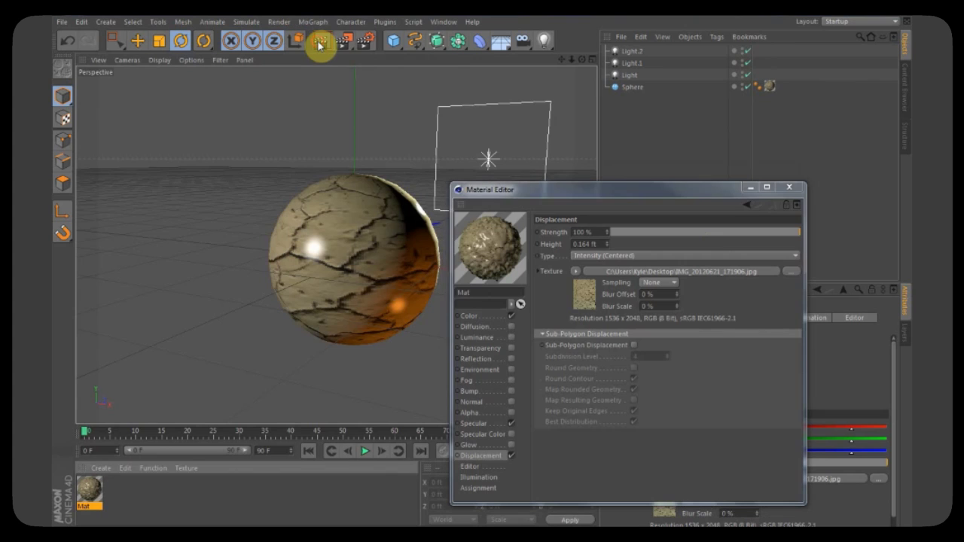
click(319, 43)
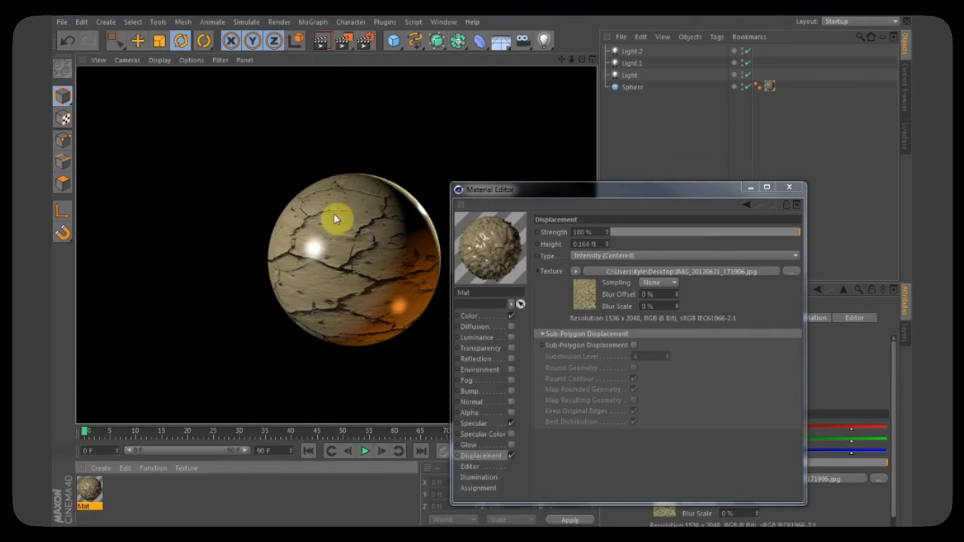
click(576, 270)
click(600, 224)
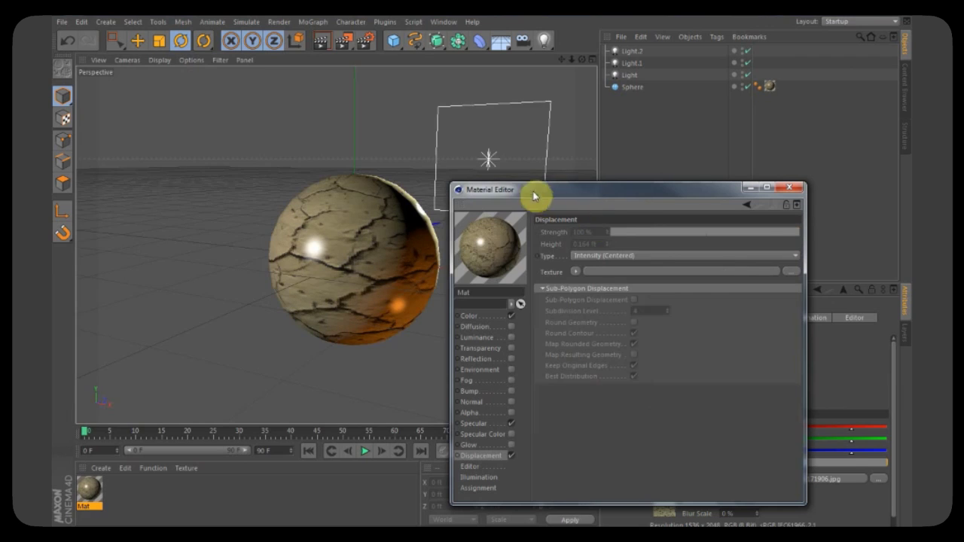
drag(534, 192, 577, 119)
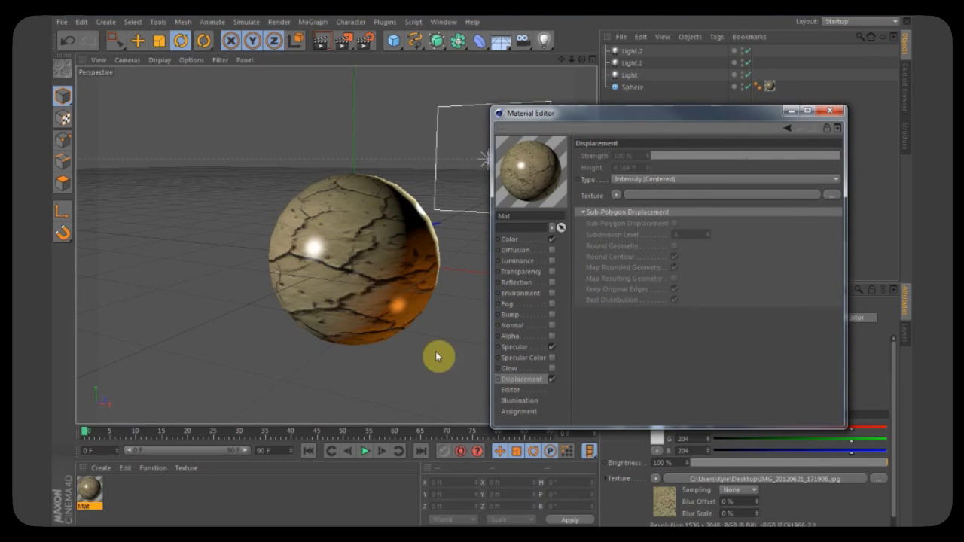
Step: Open IMG_20120621_171906.jpg in CrazyBump and pick the left shape for the normal map
mouse_move(226, 523)
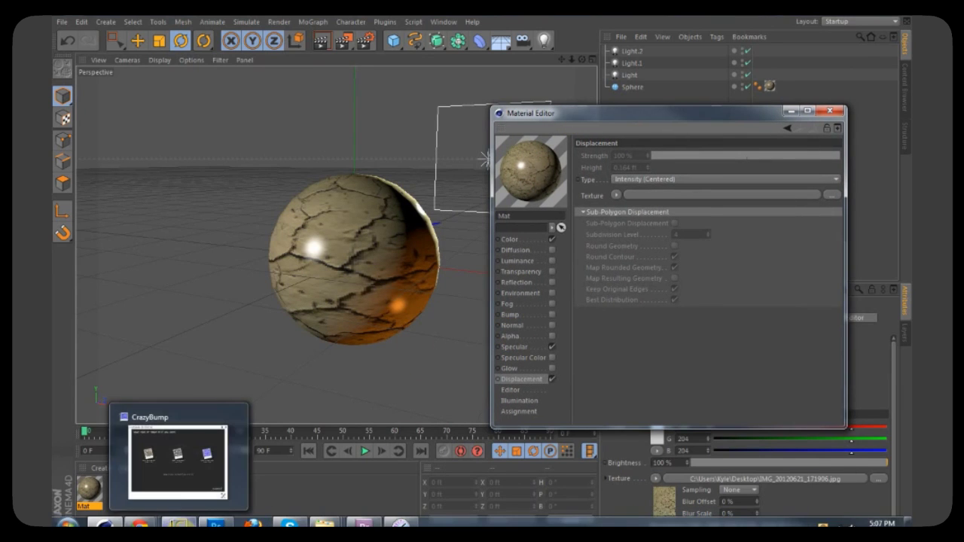
click(181, 525)
click(383, 214)
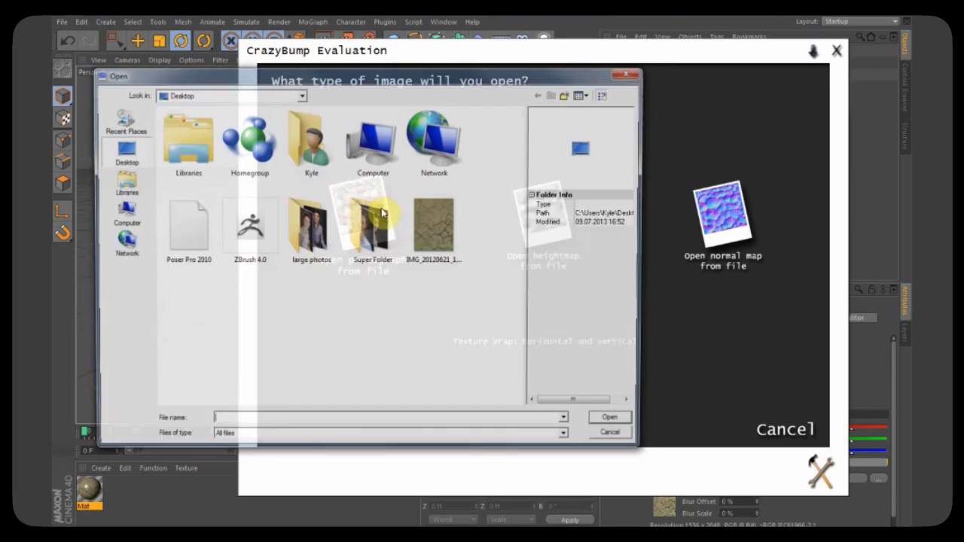
click(433, 237)
double_click(433, 237)
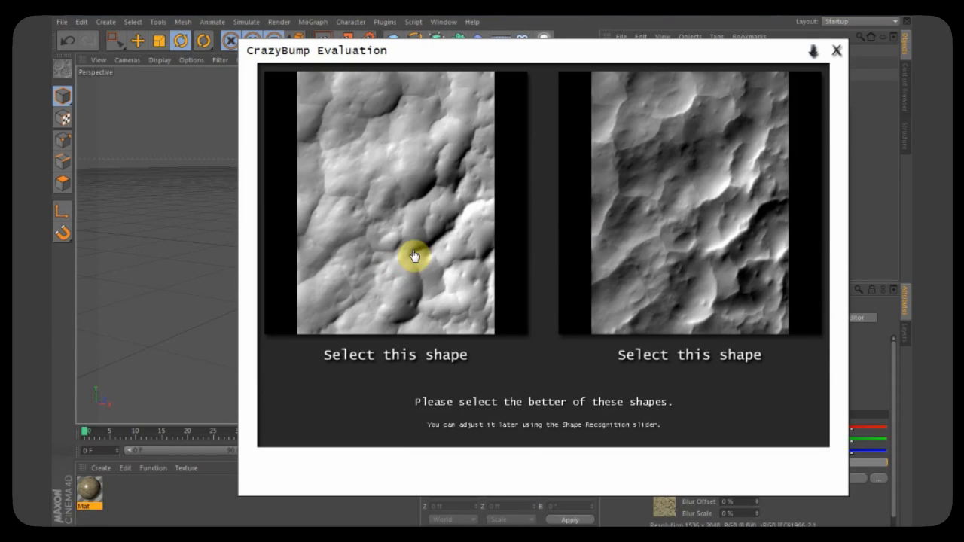
click(441, 315)
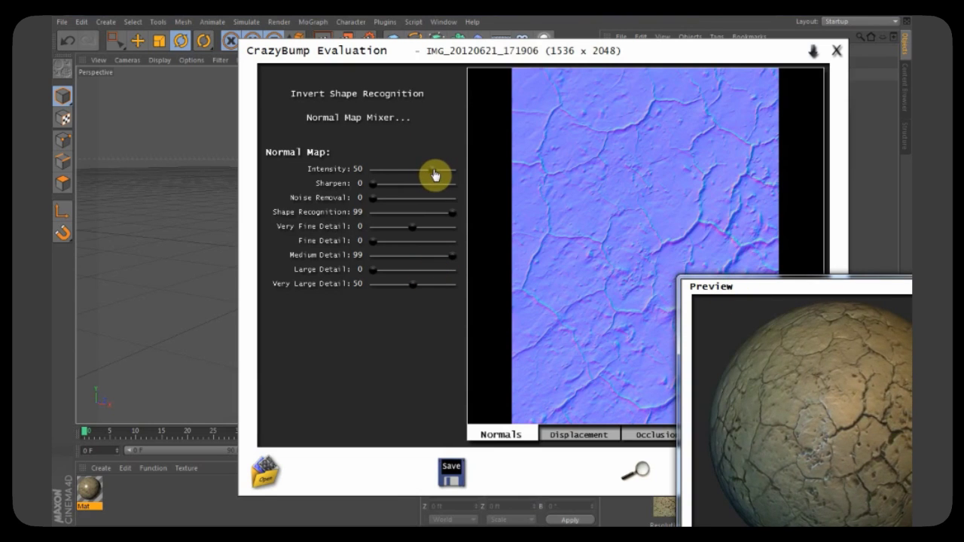
Step: Raise the normal map's Intensity and Fine Detail to 99, checking the preview ball
drag(436, 173, 455, 175)
drag(555, 45, 404, 46)
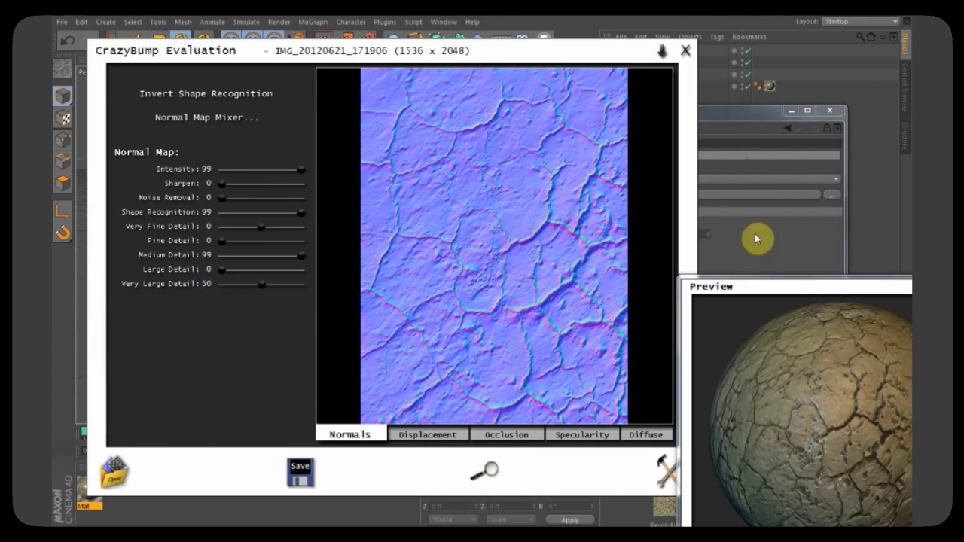
drag(805, 290, 671, 89)
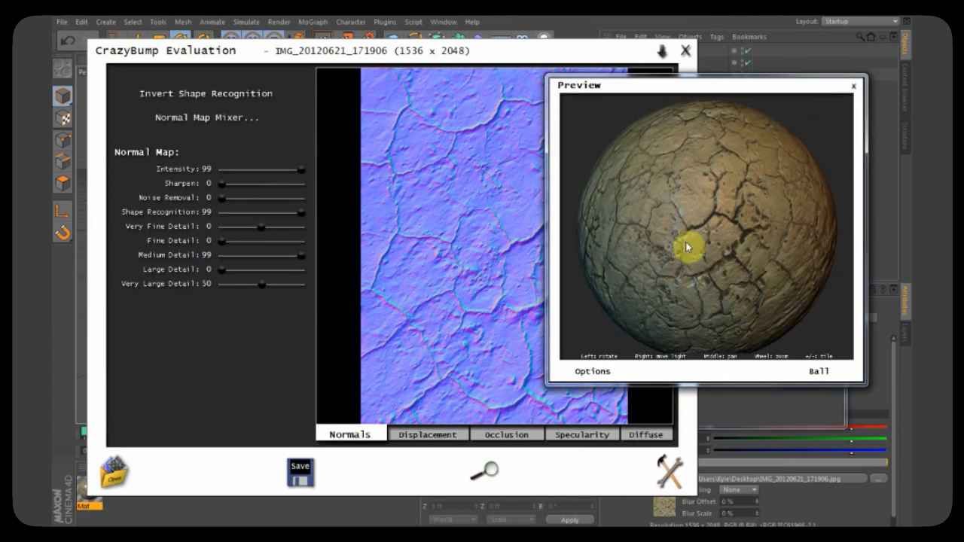
mouse_move(690, 231)
mouse_down()
mouse_move(713, 288)
mouse_move(607, 228)
mouse_move(665, 219)
mouse_move(667, 265)
mouse_move(608, 269)
mouse_move(717, 233)
mouse_move(670, 267)
mouse_move(789, 231)
mouse_move(694, 228)
mouse_move(690, 263)
mouse_move(676, 236)
mouse_up()
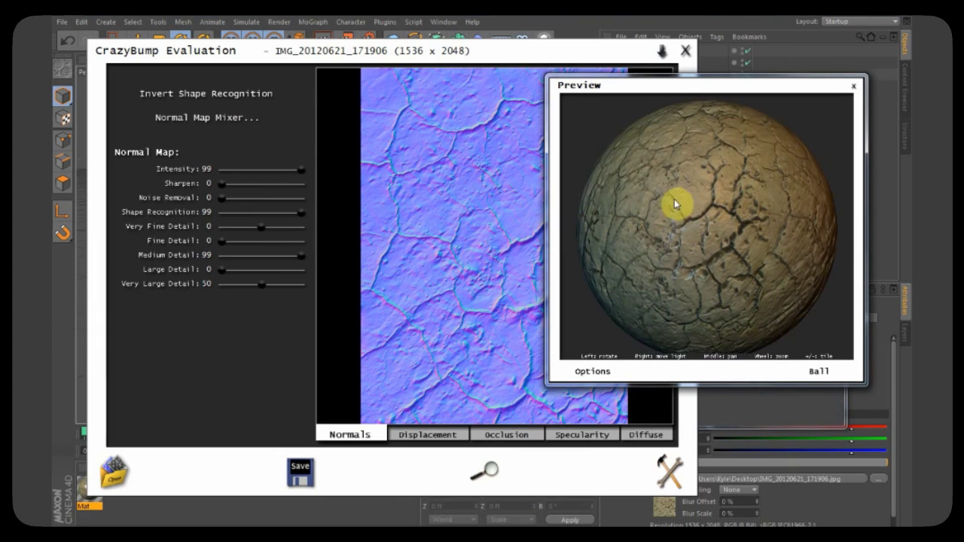
drag(689, 272, 476, 277)
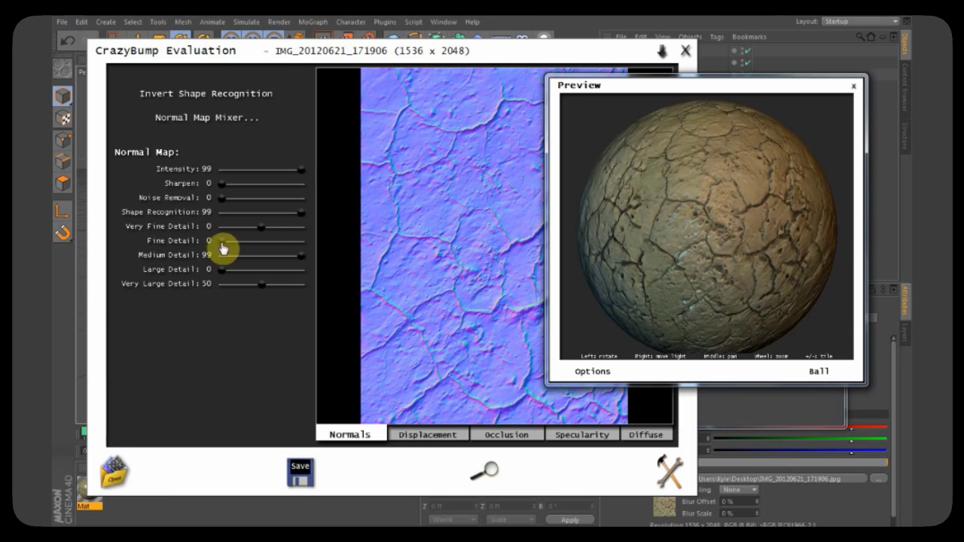
drag(224, 250, 314, 252)
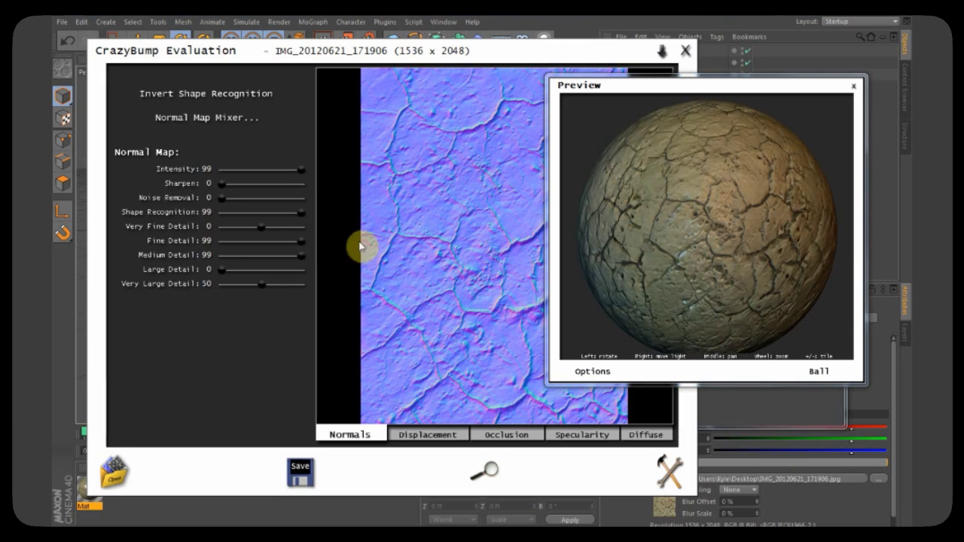
drag(469, 55, 434, 45)
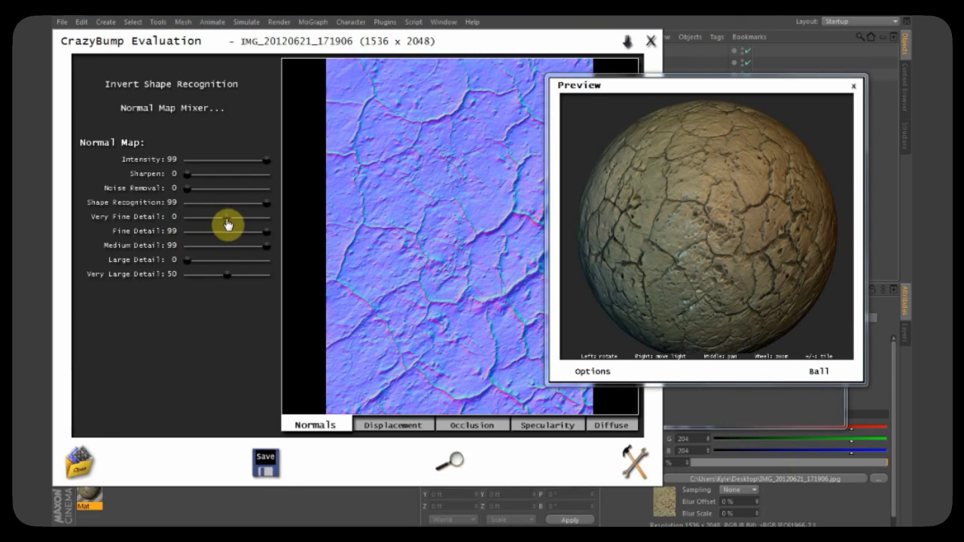
Step: Set Very Fine Detail to 50 and Sharpen to 99
drag(229, 223, 271, 231)
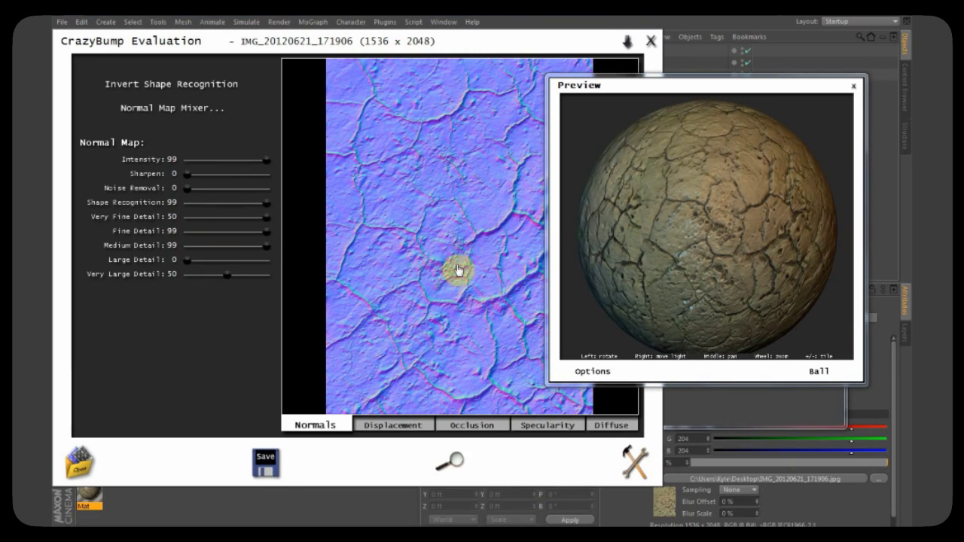
drag(620, 302, 631, 263)
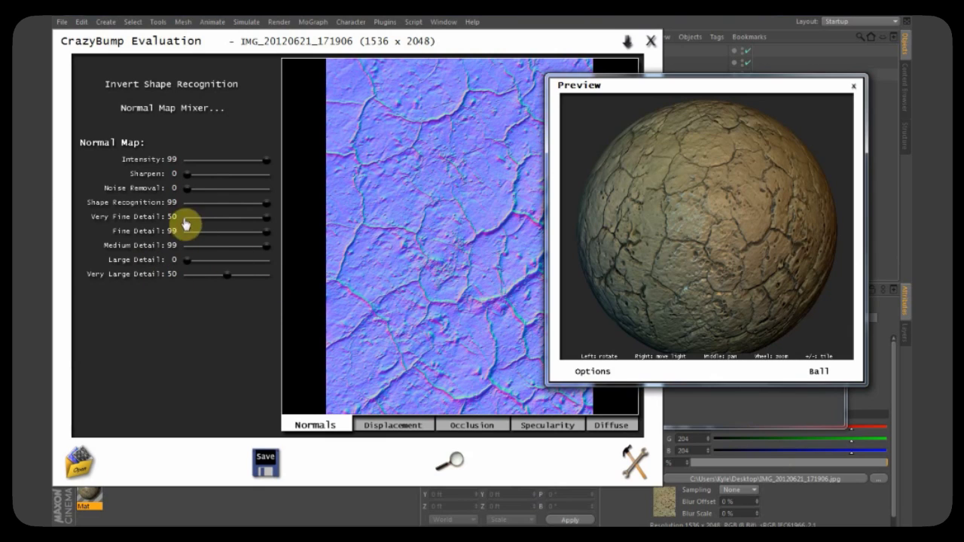
drag(187, 174, 281, 169)
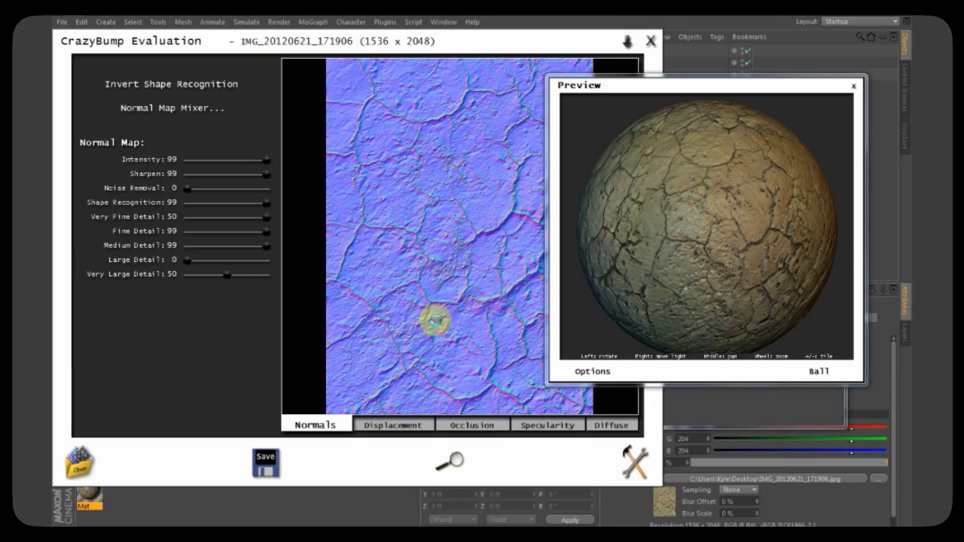
mouse_move(687, 240)
mouse_down()
mouse_move(676, 274)
mouse_move(610, 267)
mouse_up()
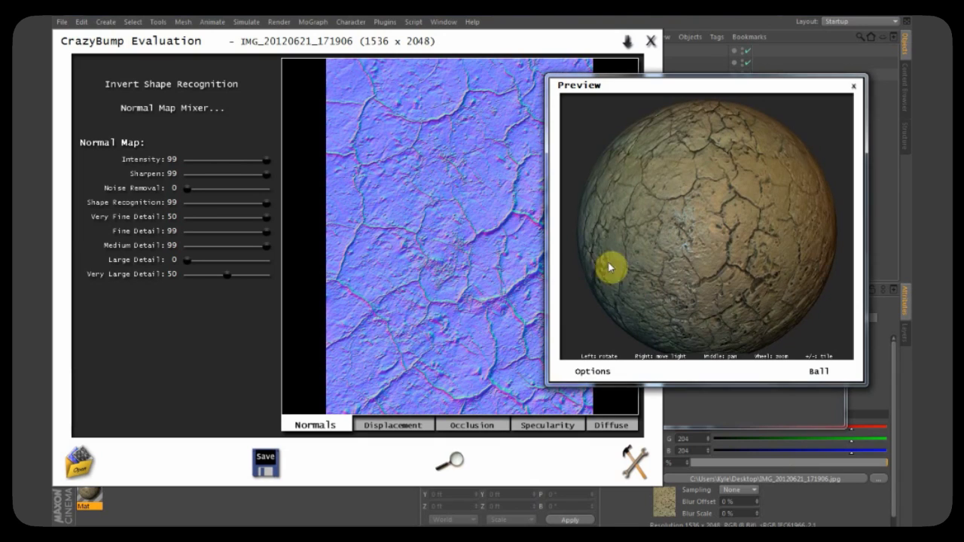
Step: Save the normal map to the Desktop as IMG_20120621_171906_NRM.jpg
right_click(463, 228)
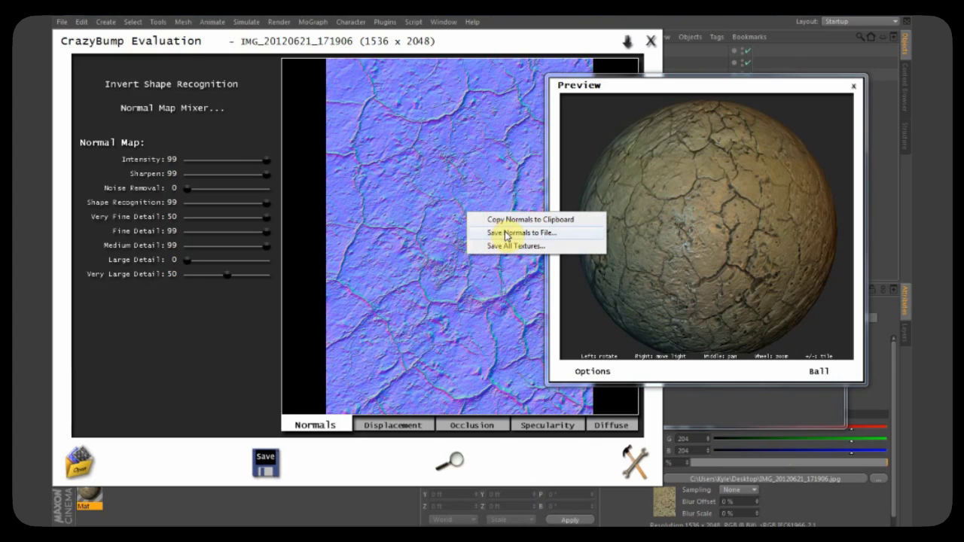
right_click(407, 235)
click(486, 254)
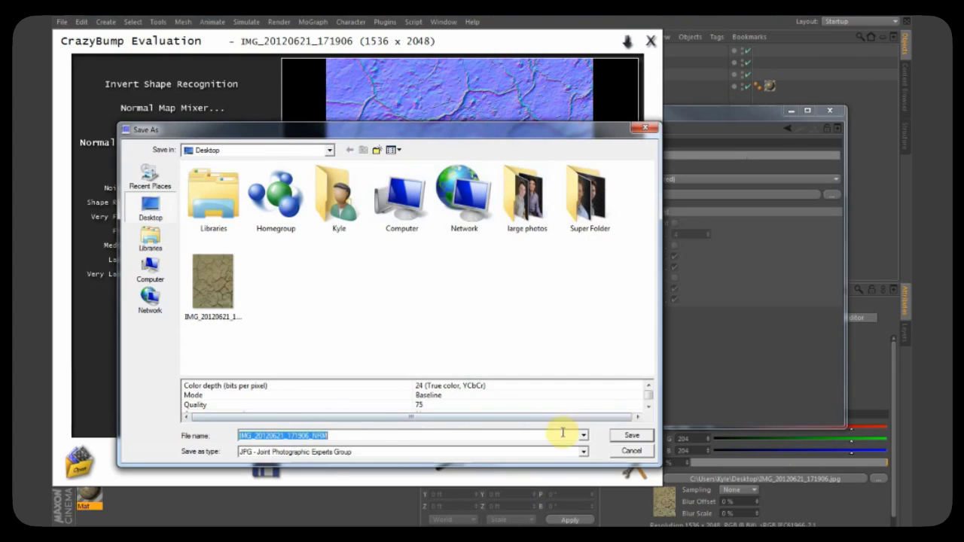
click(632, 437)
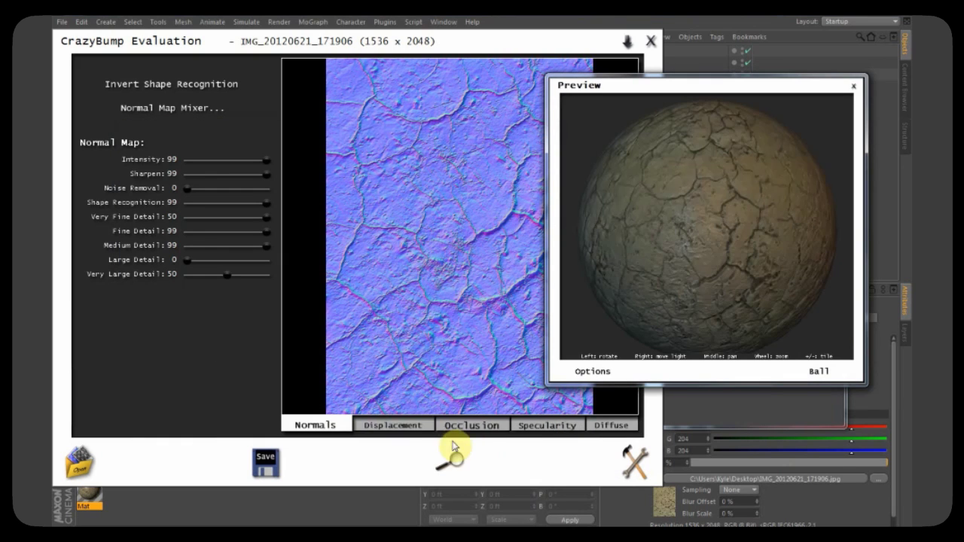
Step: Raise the displacement map's Enhance Detail to 51 and save it to the Desktop
click(395, 425)
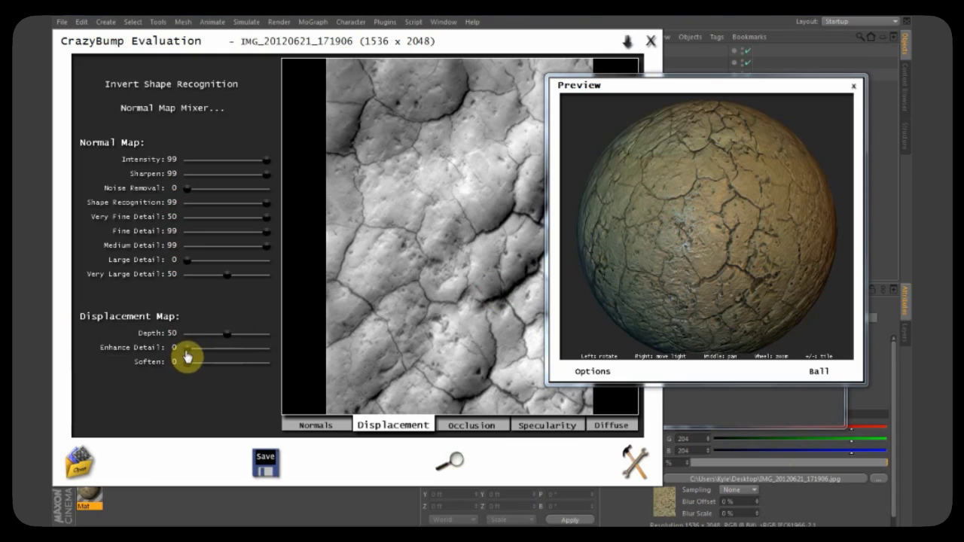
drag(188, 349, 232, 355)
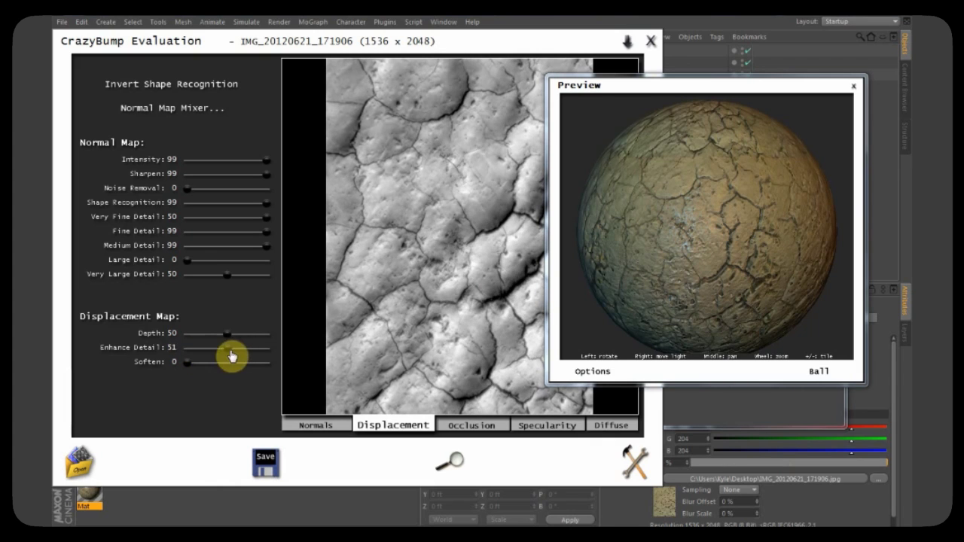
right_click(439, 224)
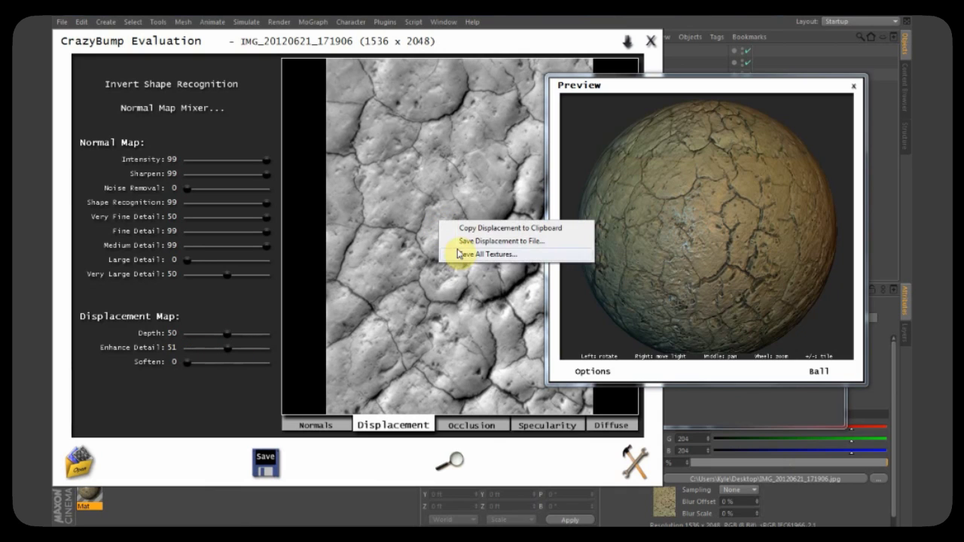
click(468, 240)
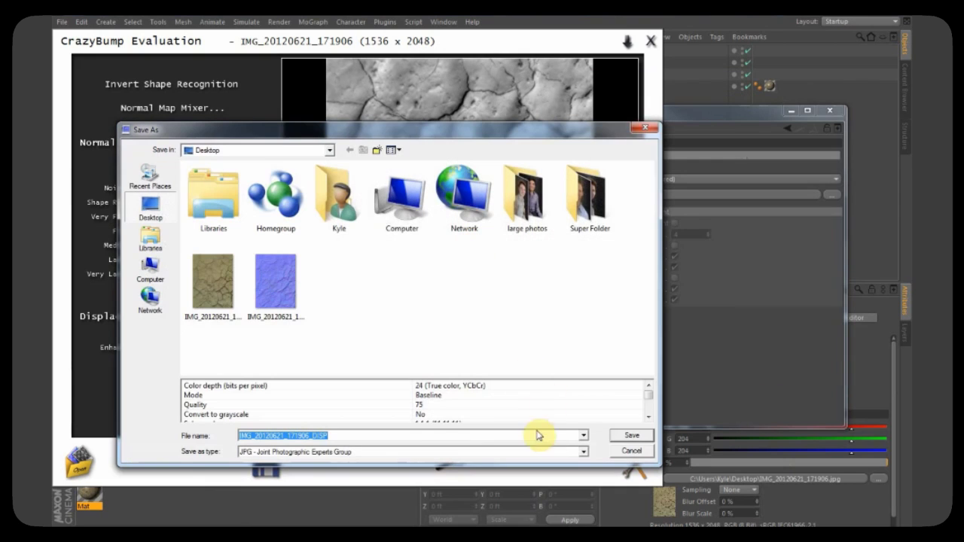
click(623, 437)
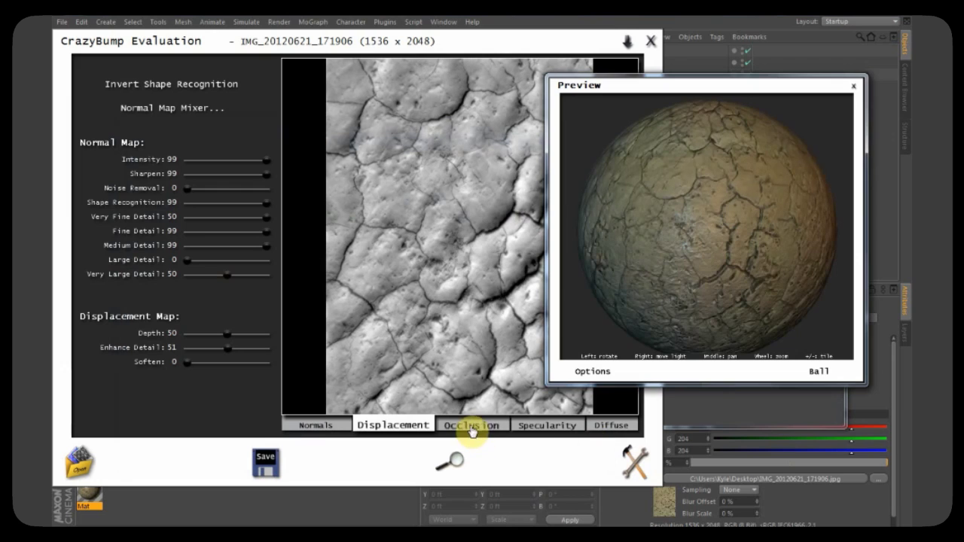
Step: Review the Occlusion, Specularity and Diffuse maps
click(471, 426)
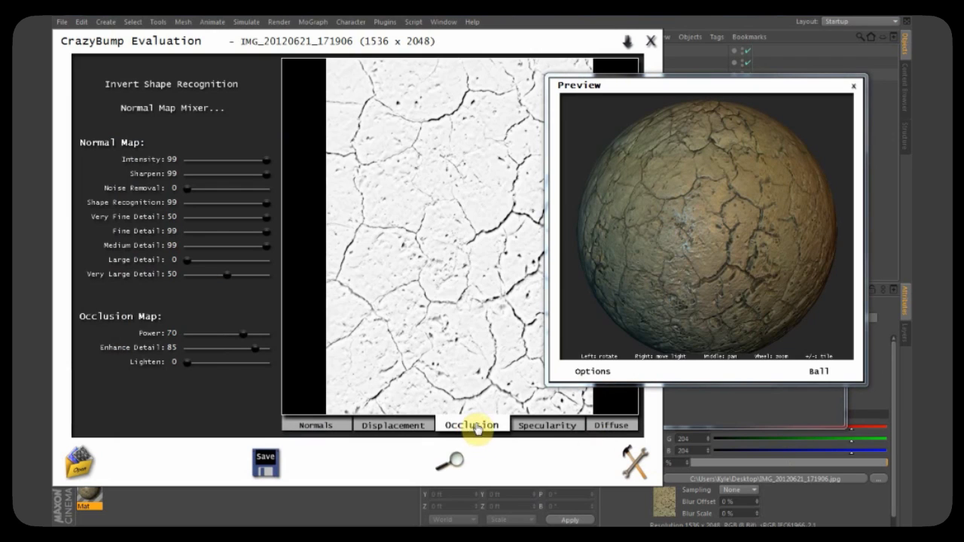
click(540, 427)
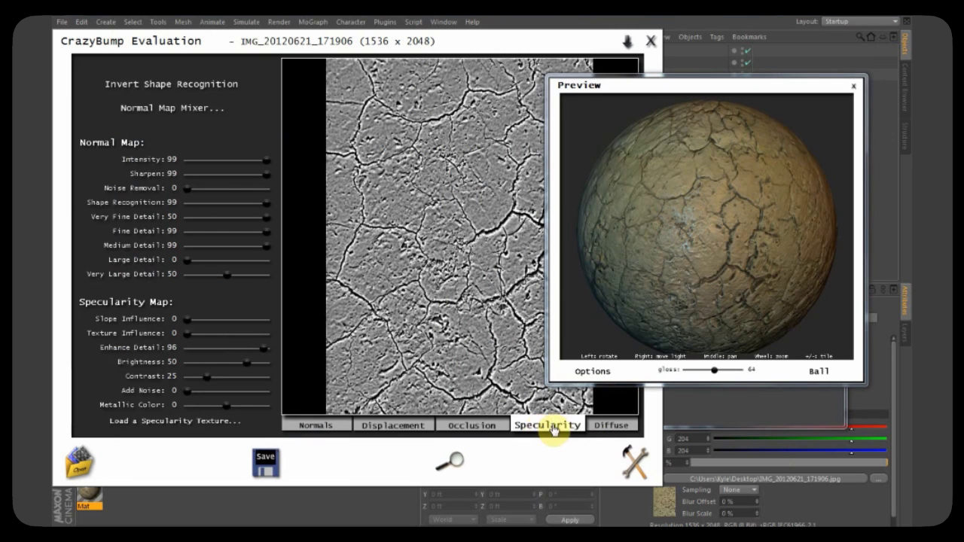
click(607, 426)
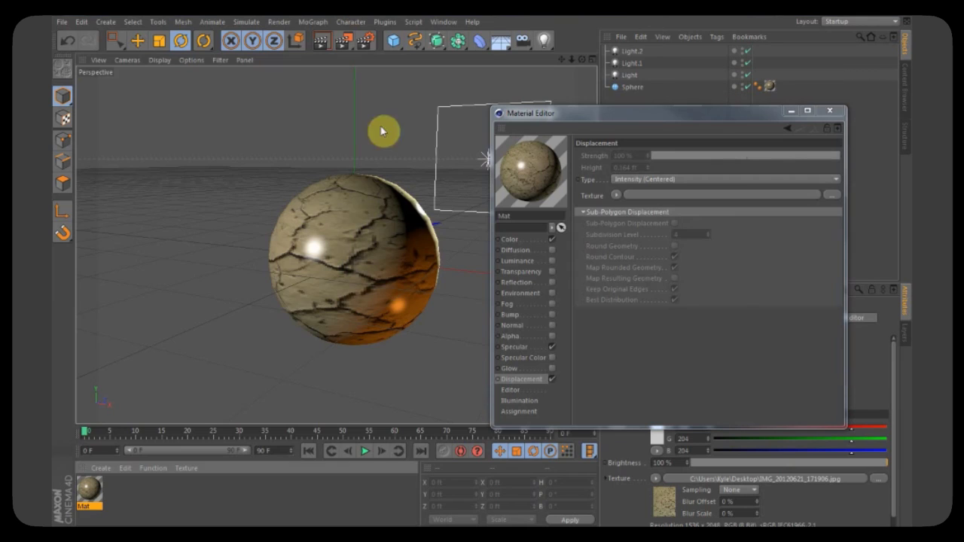
Step: Turn off the Mat material's Displacement channel and enable its Normal channel
click(551, 326)
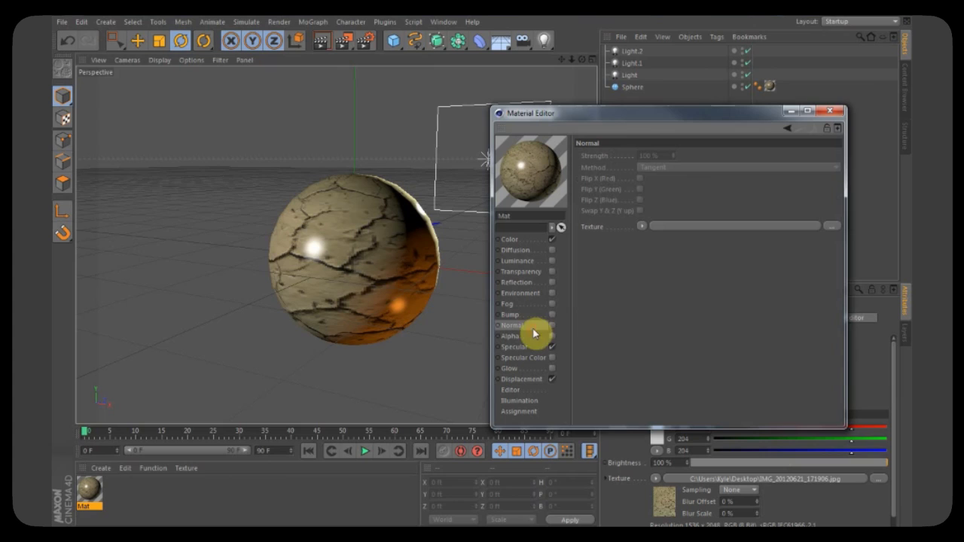
click(553, 380)
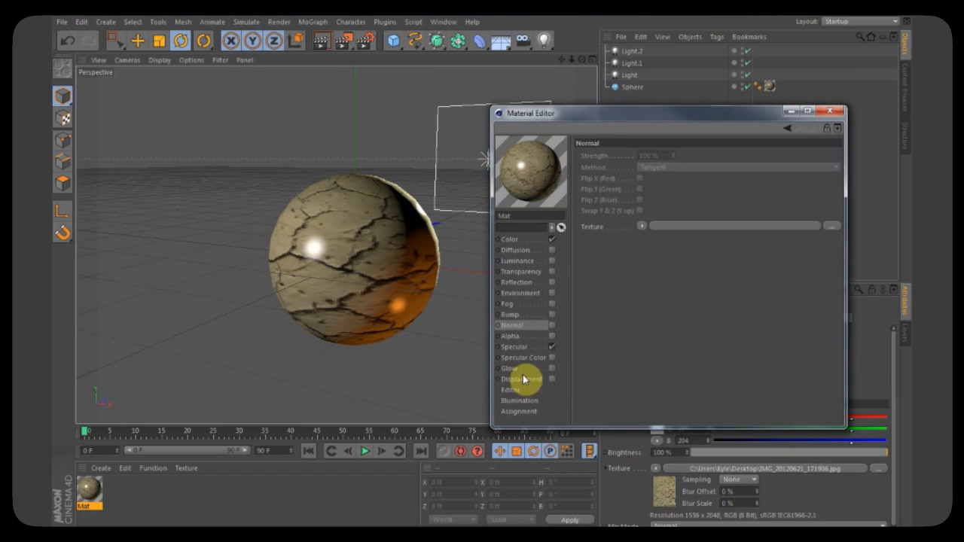
click(527, 379)
click(526, 327)
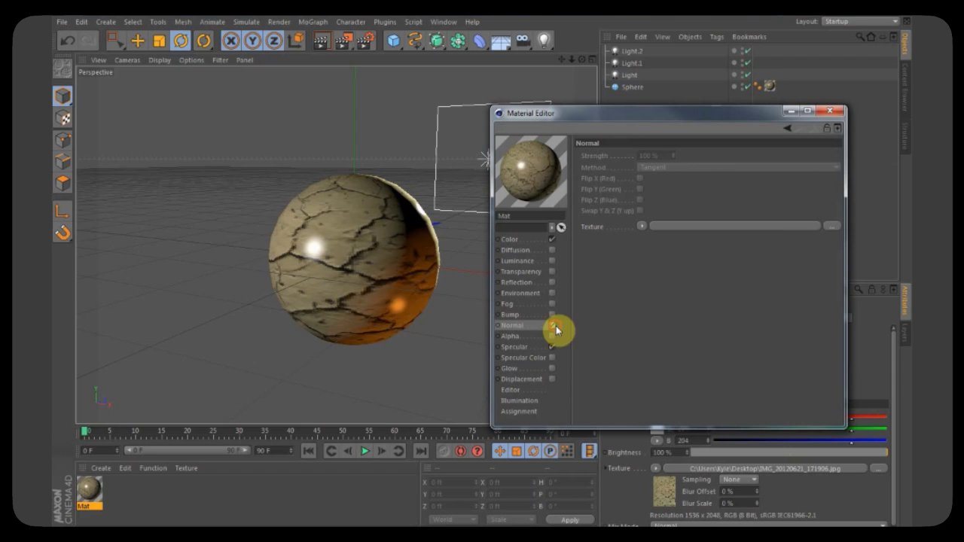
click(553, 325)
Step: Load IMG_20120621_171906_NRM.jpg as the normal texture without copying it, then render
click(559, 230)
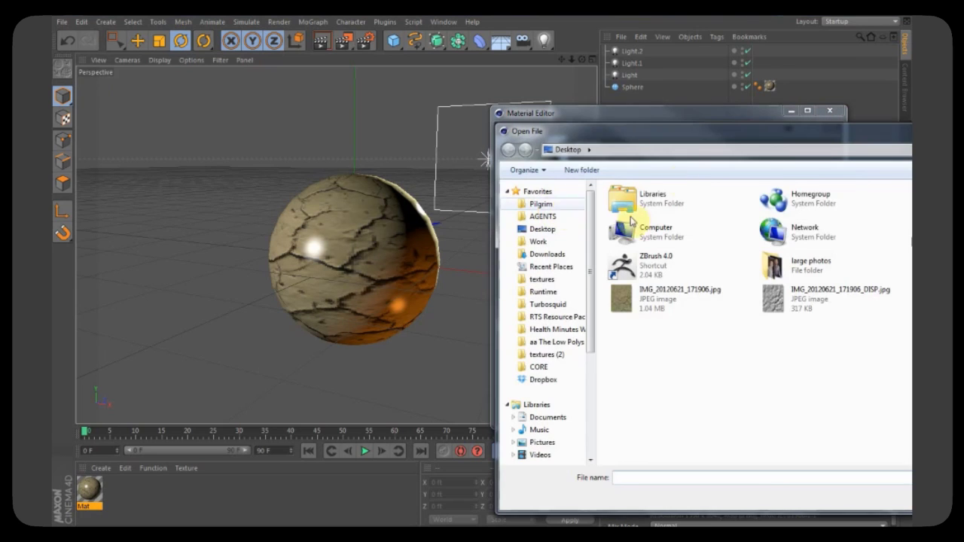
double_click(779, 306)
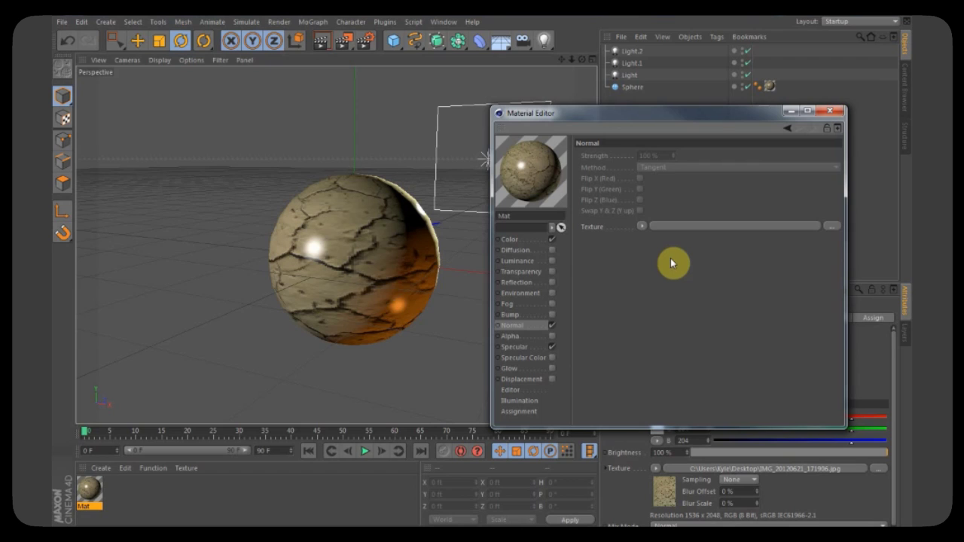
click(567, 319)
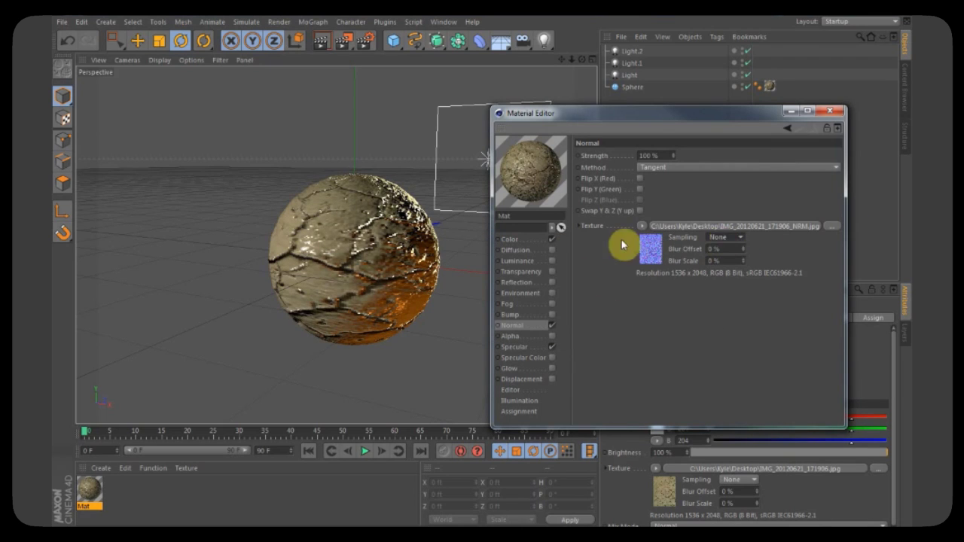
click(324, 44)
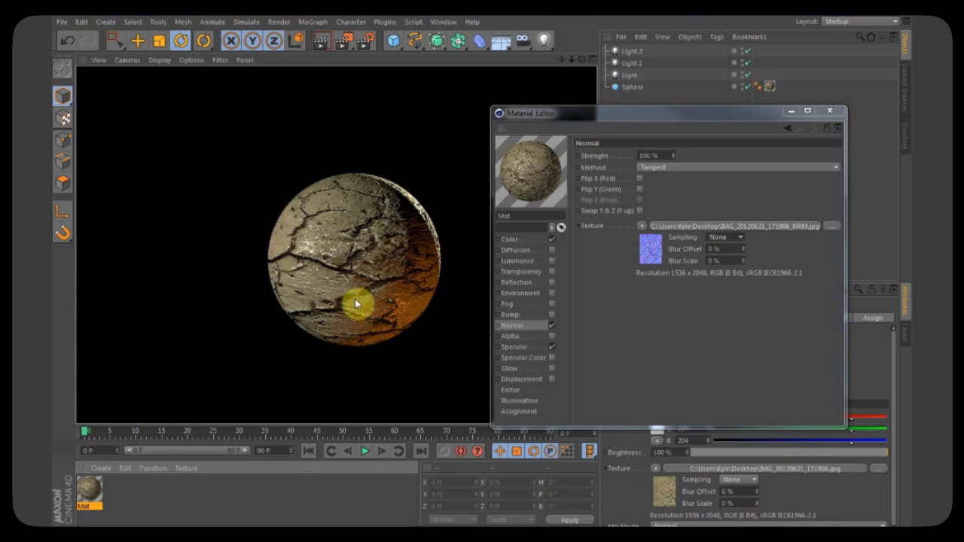
Step: Set anti-aliasing to Best with 2x2 minimum and maximum levels, then render the sphere
click(563, 67)
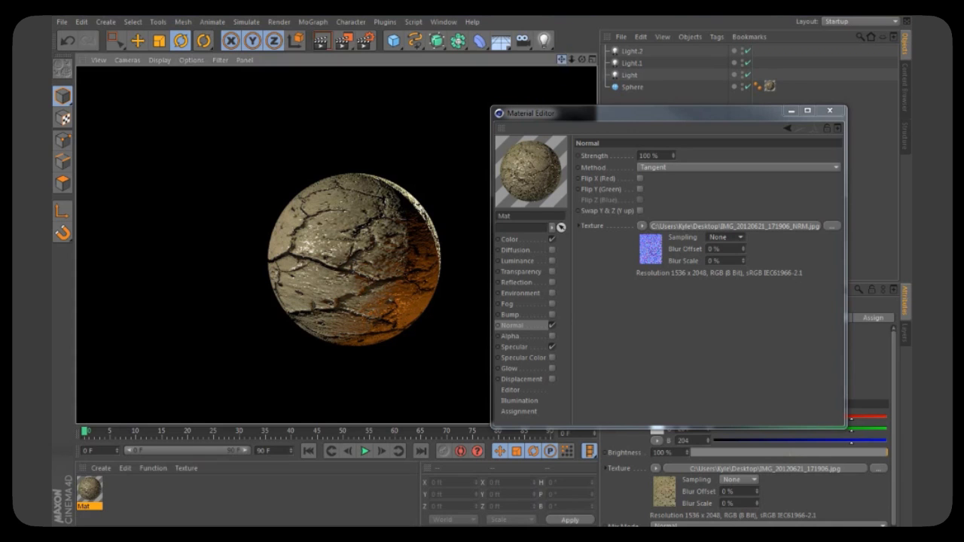
click(279, 21)
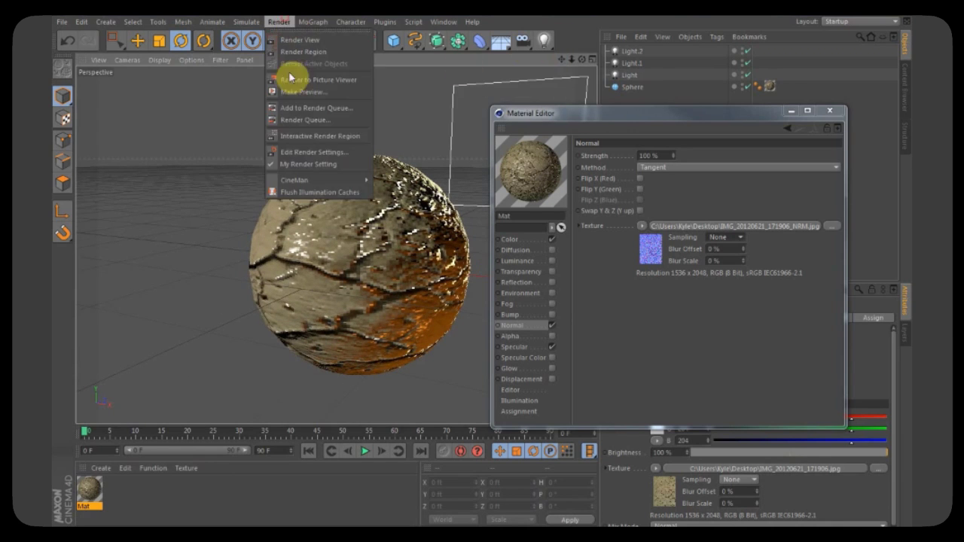
click(323, 155)
click(489, 162)
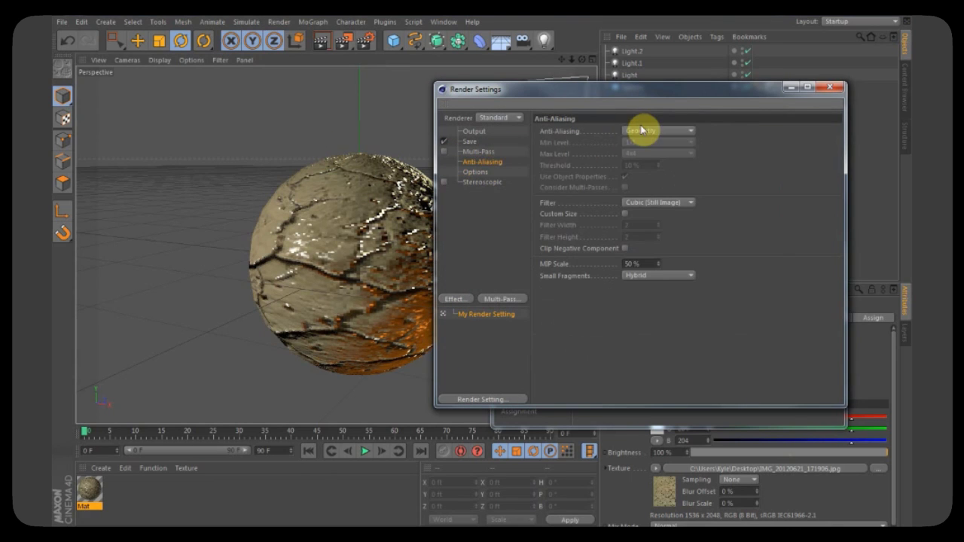
click(674, 131)
click(661, 167)
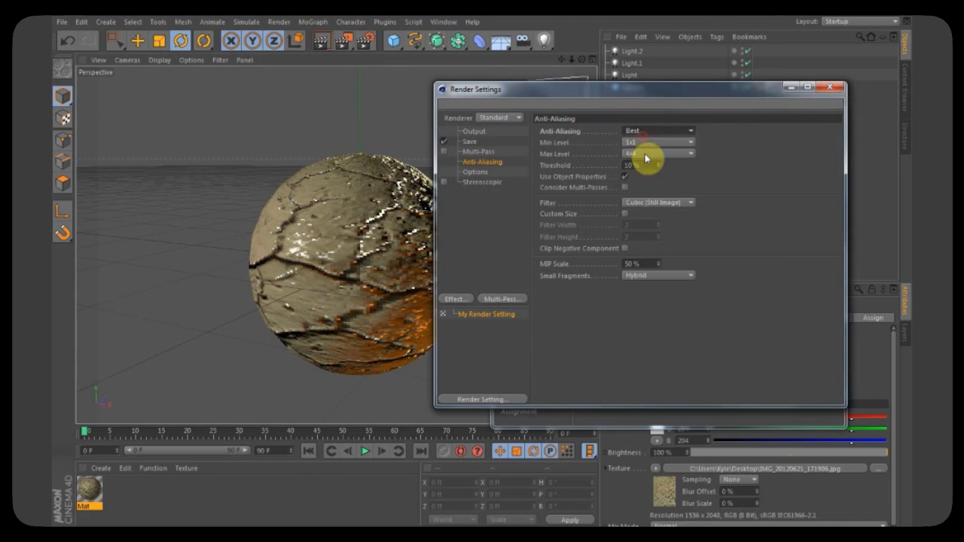
click(657, 142)
click(651, 160)
click(657, 153)
click(647, 168)
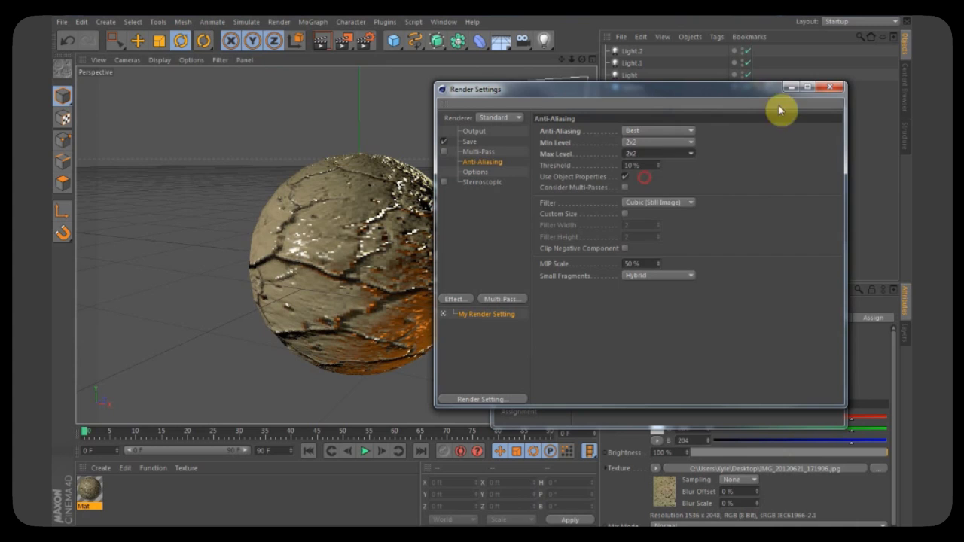
click(830, 88)
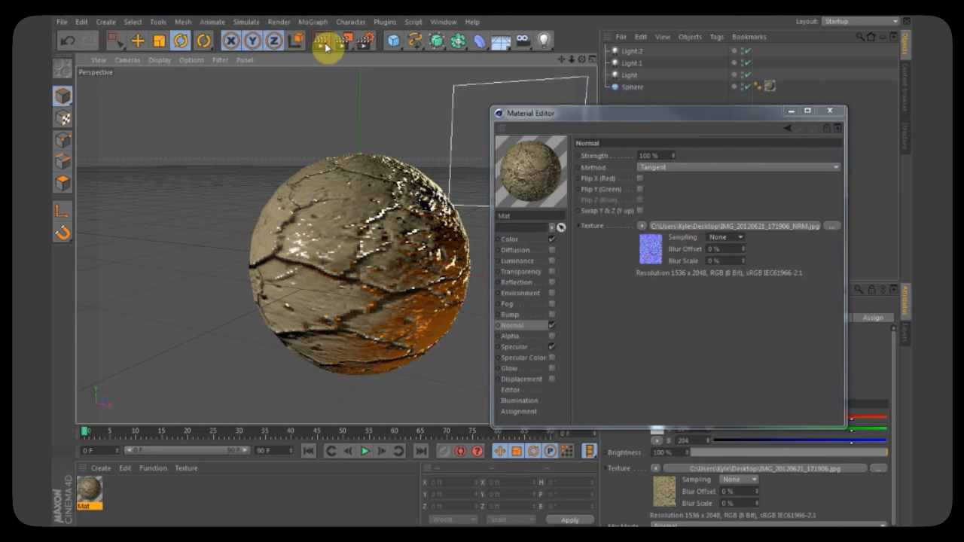
click(324, 44)
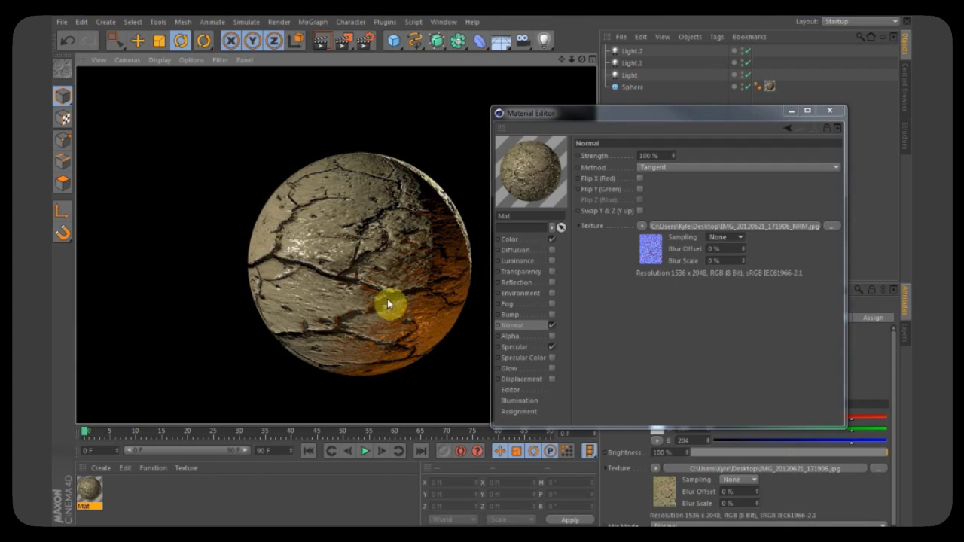
Step: Enable Displacement with IMG_20120621_171906_DISP.jpg, sampling None, and test-render it
click(552, 380)
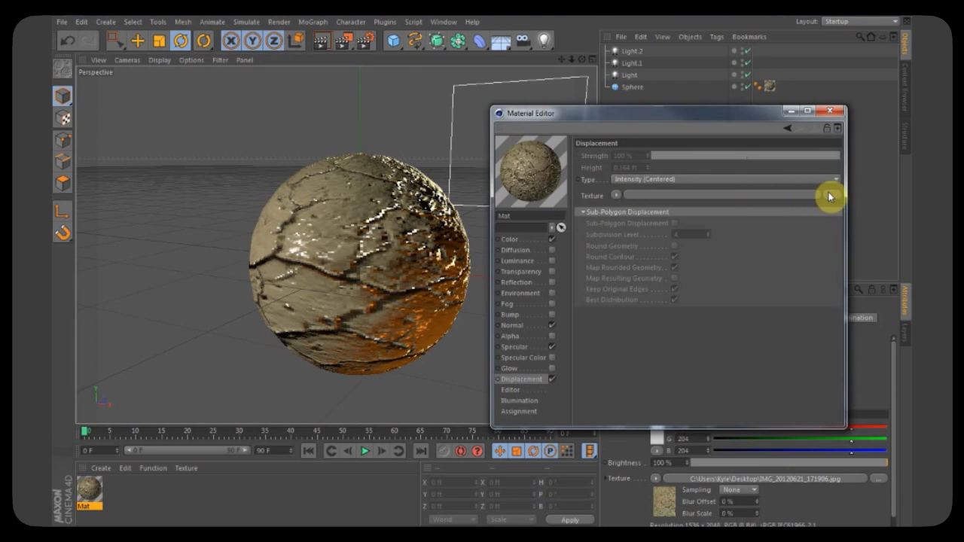
click(825, 196)
double_click(662, 302)
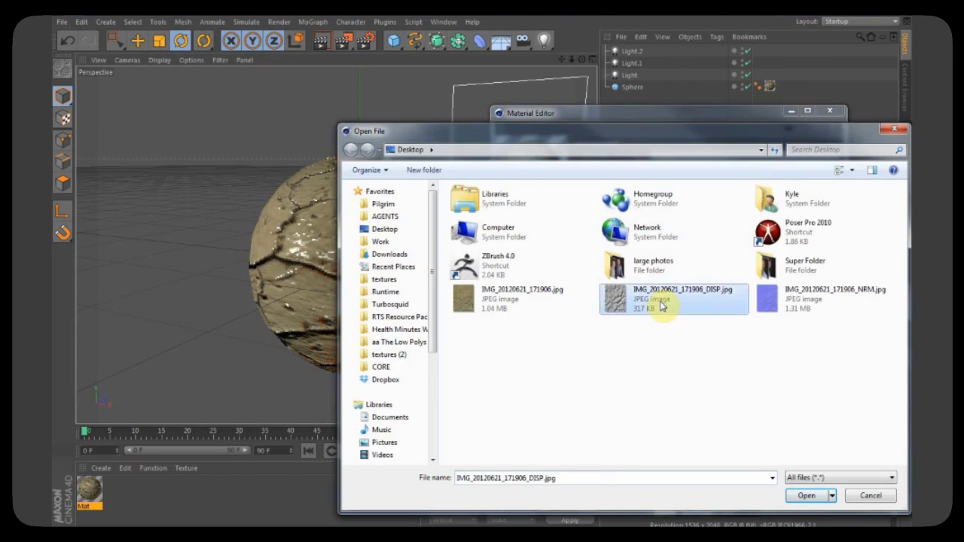
click(575, 318)
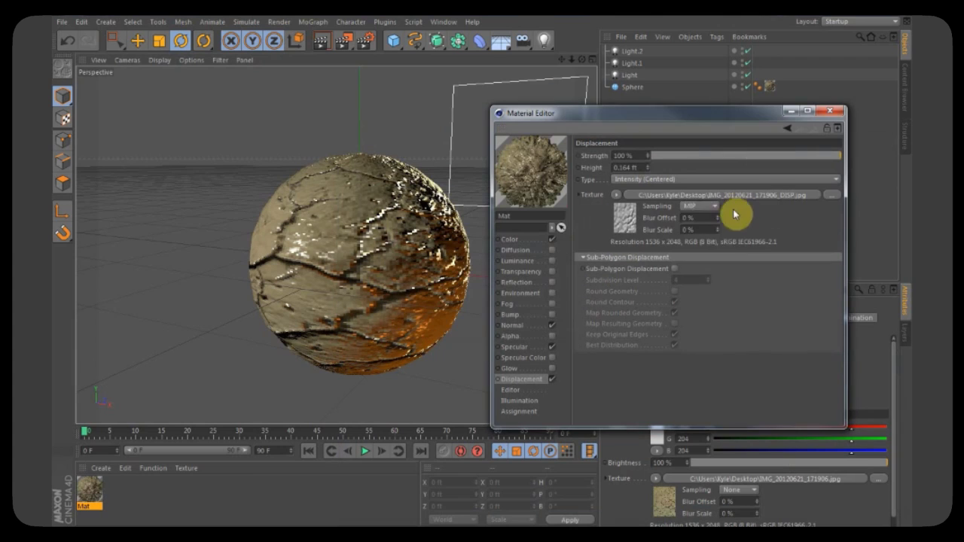
click(694, 211)
click(693, 220)
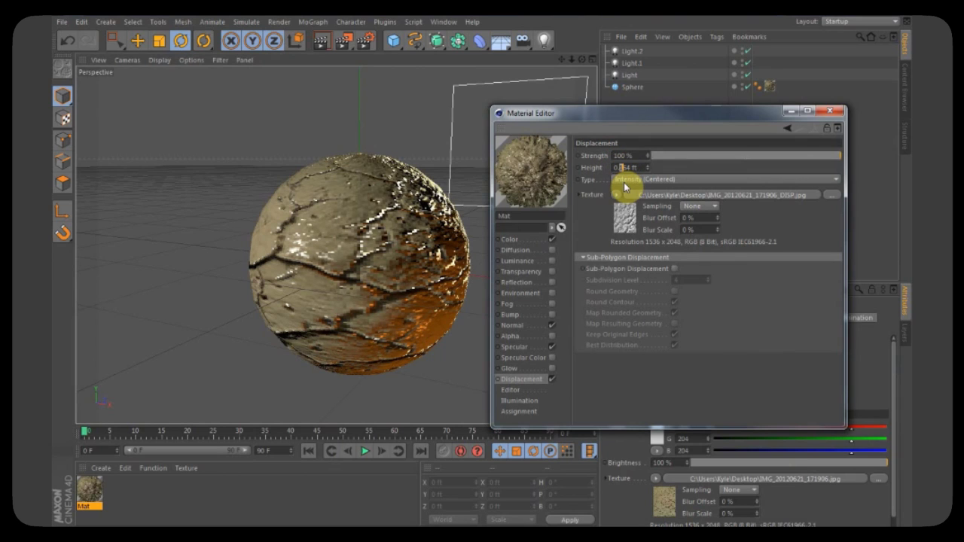
click(321, 42)
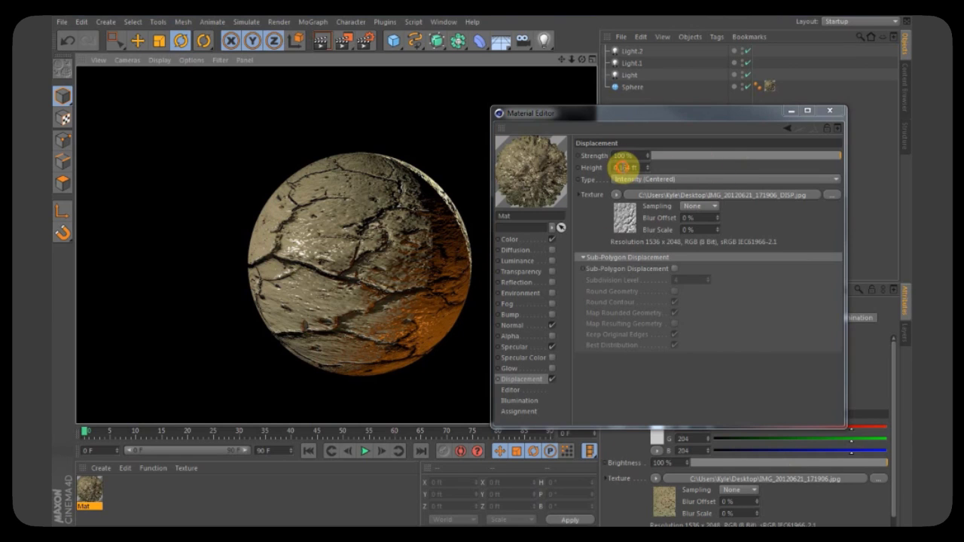
Step: Set the displacement height to 0.964 ft, then 1.964 ft, rendering after each
key(Return)
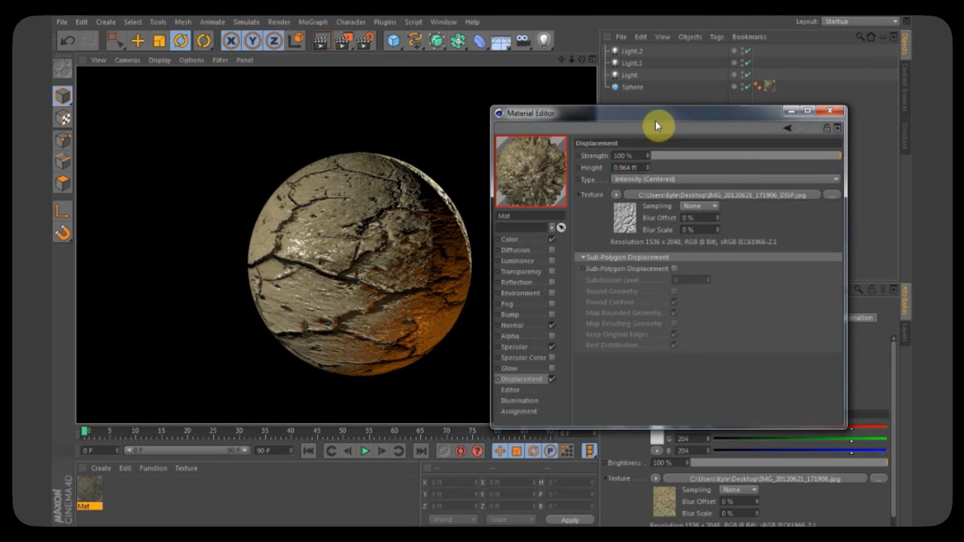
click(321, 41)
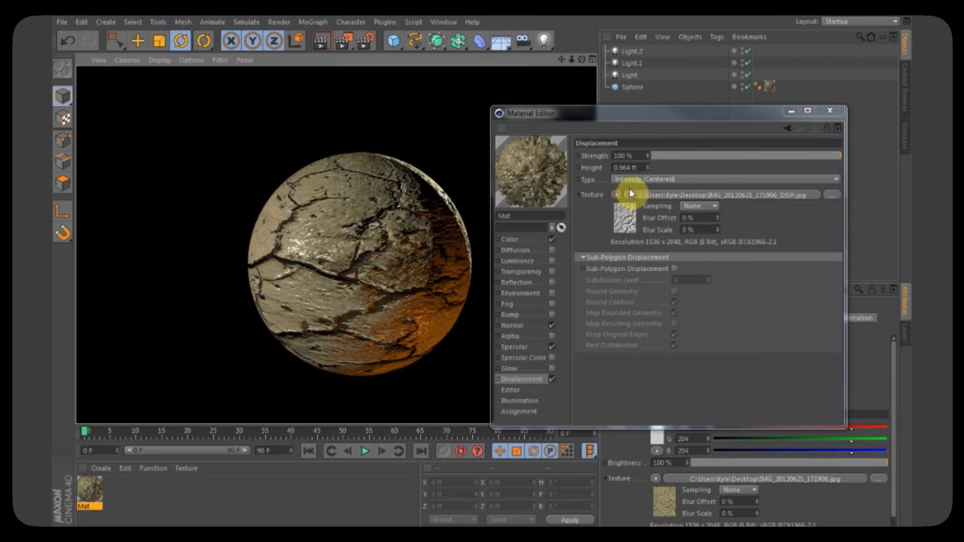
click(623, 167)
click(612, 168)
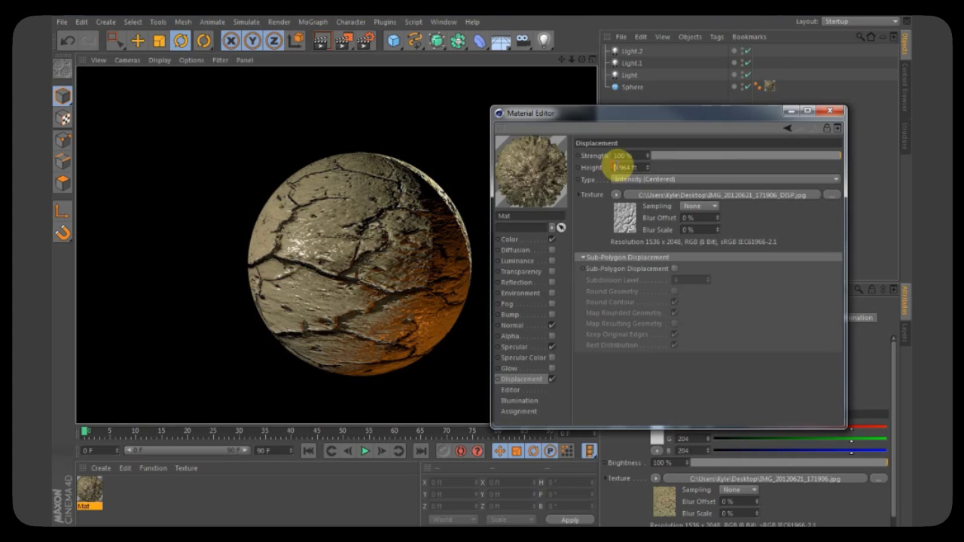
key(Return)
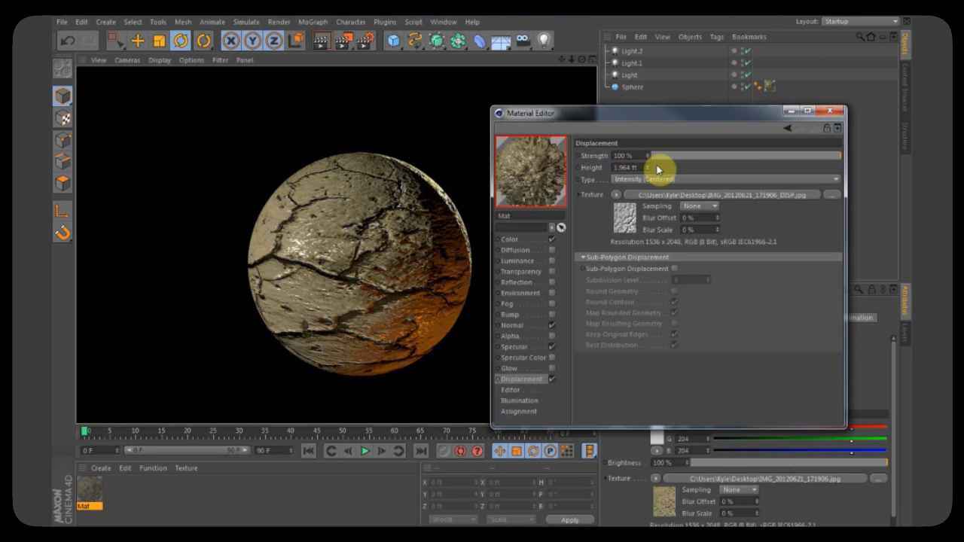
click(317, 46)
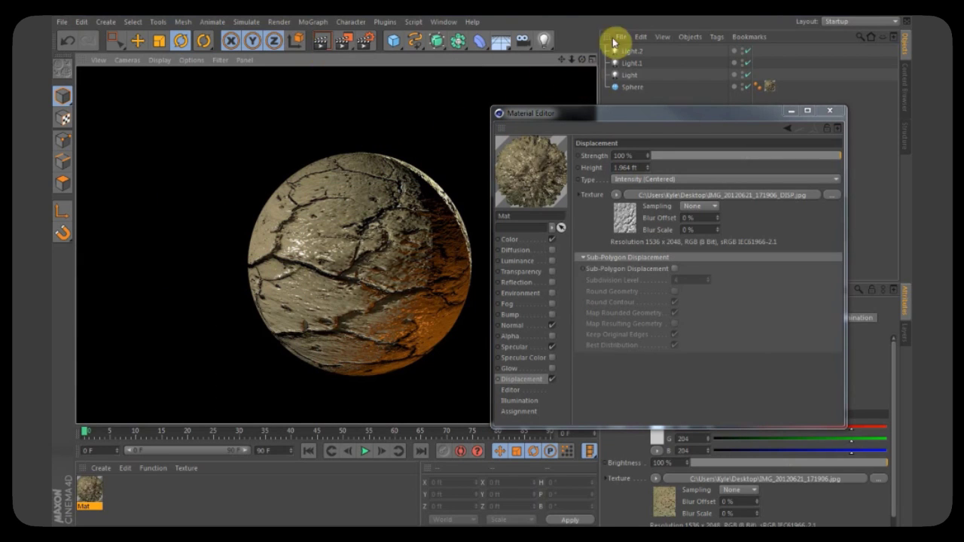
Step: Turn on Sub-Polygon Displacement and render the sphere from a new angle
drag(584, 62, 482, 71)
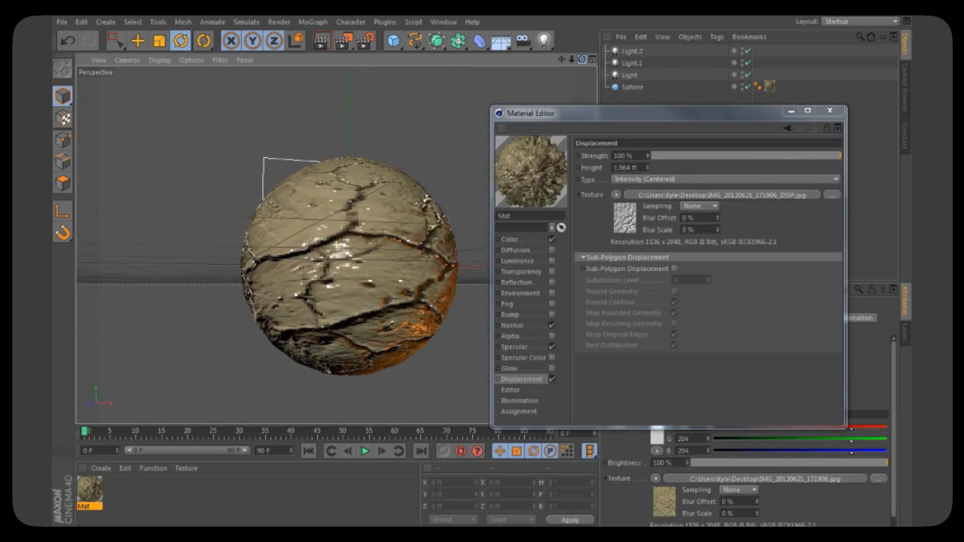
click(321, 42)
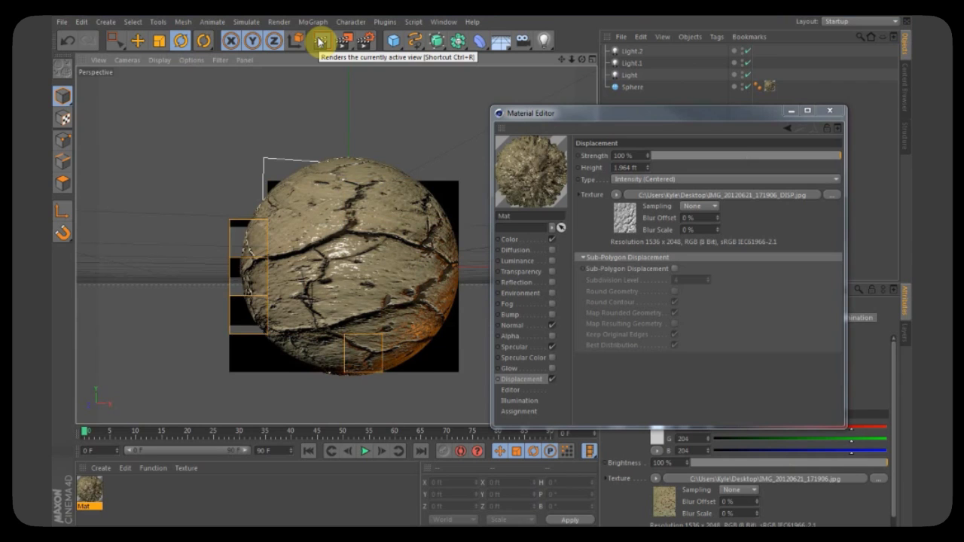
click(675, 269)
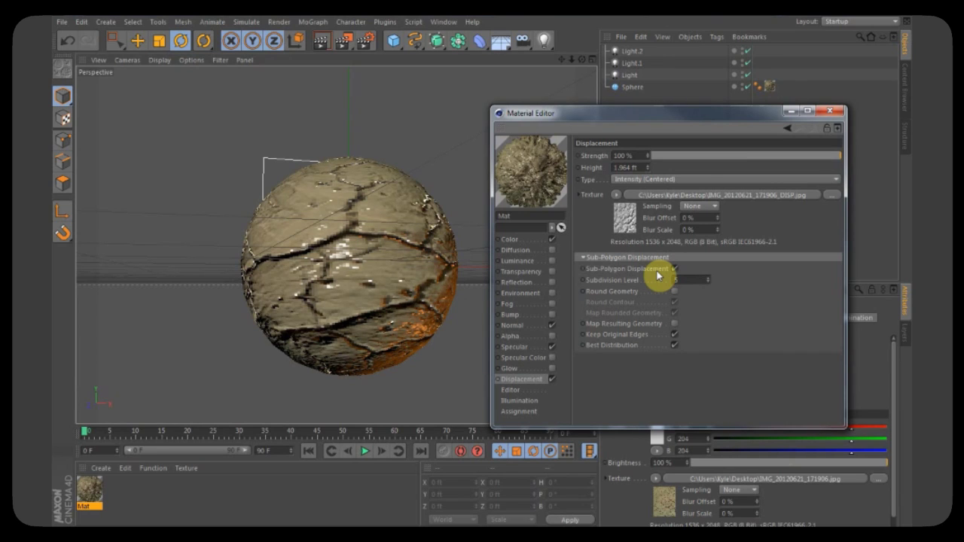
click(329, 46)
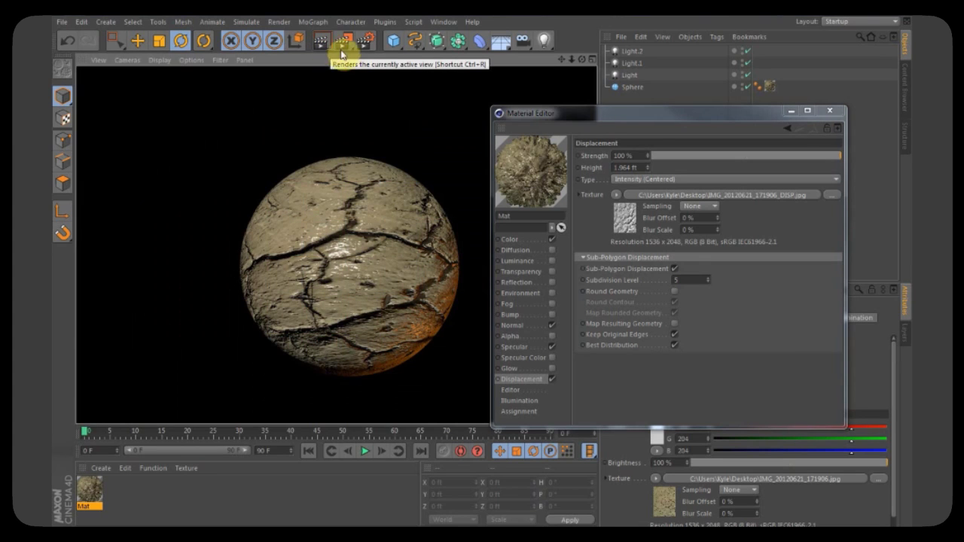
Step: Set the Subdivision Level to 7 and render the deeply cracked sphere
click(677, 280)
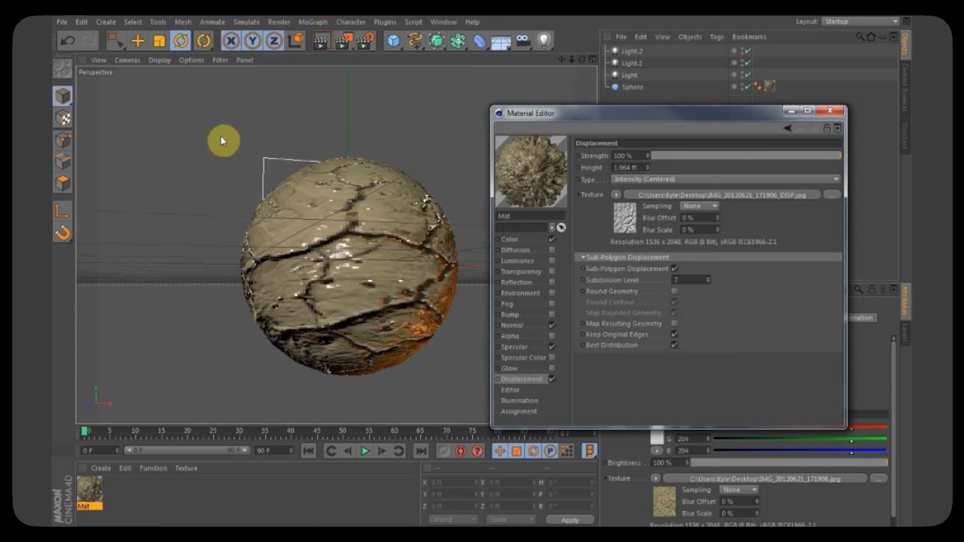
click(319, 42)
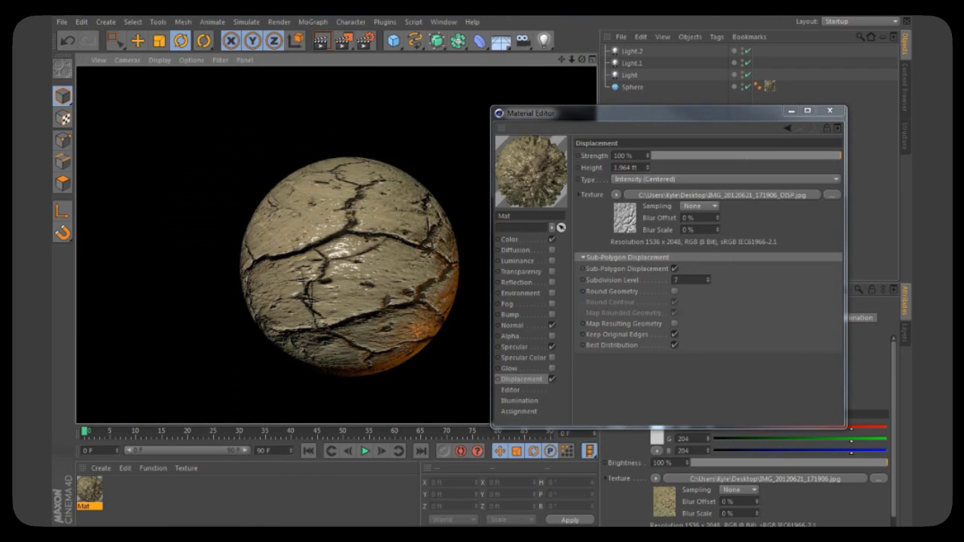
mouse_move(582, 59)
mouse_down()
mouse_move(573, 76)
mouse_move(586, 60)
mouse_up()
drag(368, 39, 379, 52)
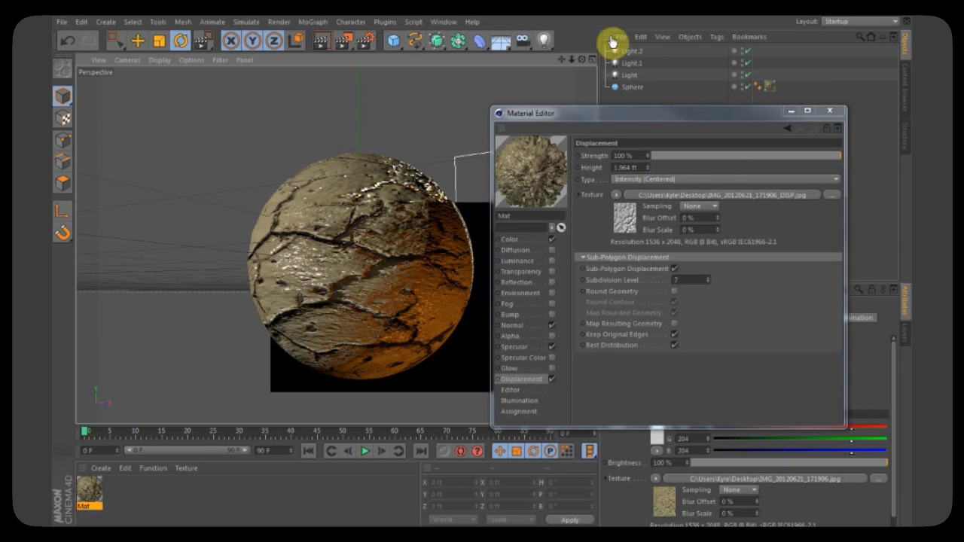
Step: Render the displaced sphere three times: zoomed out to show the lights, then from two orbited angles
drag(563, 64, 565, 65)
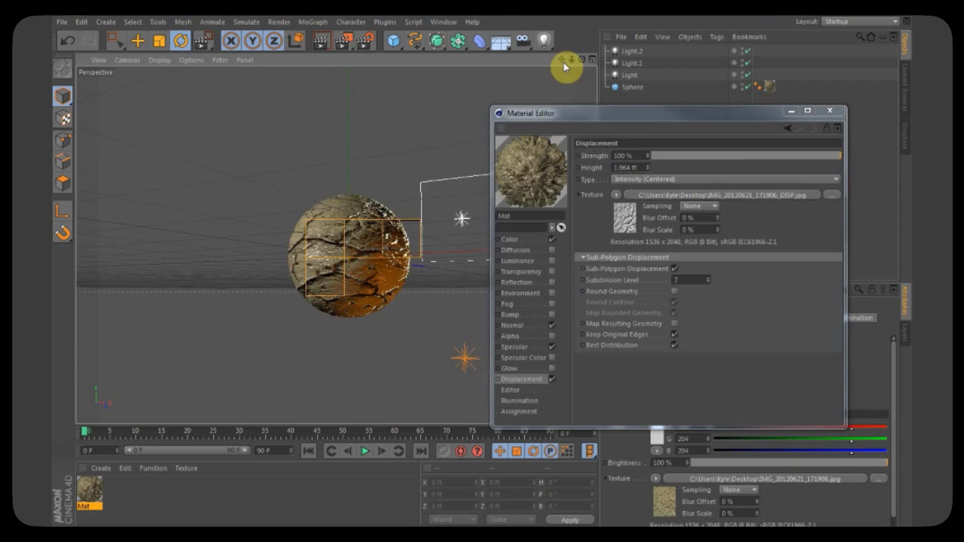
key(ctrl+r)
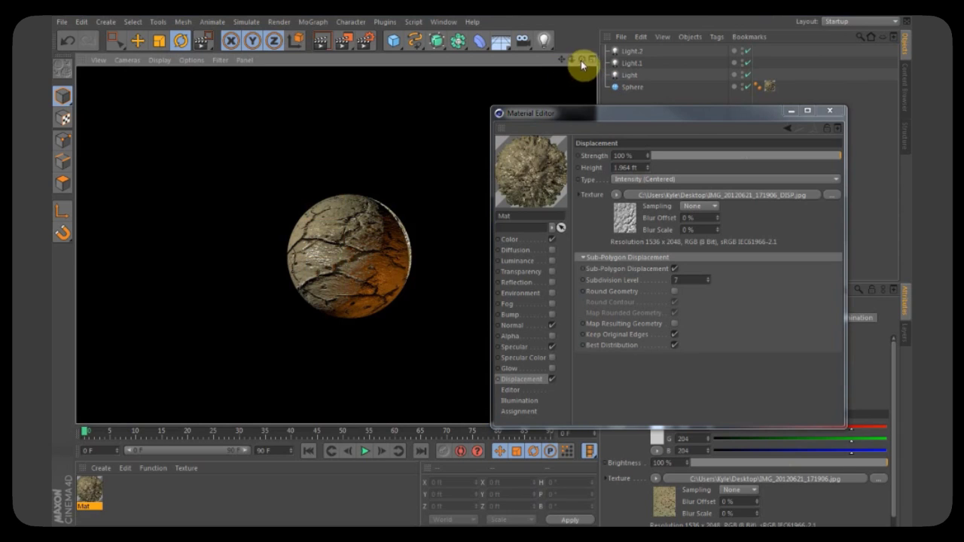
drag(581, 63, 582, 64)
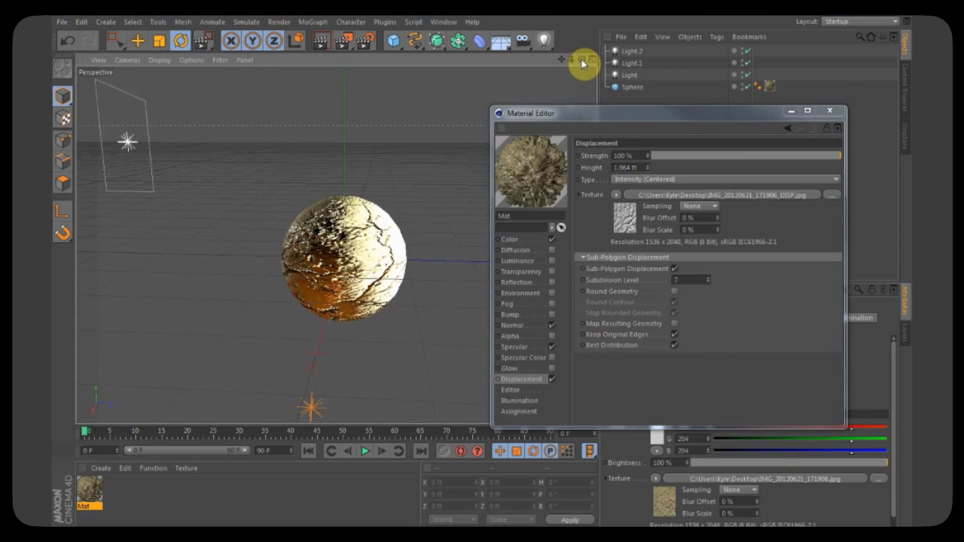
key(ctrl+r)
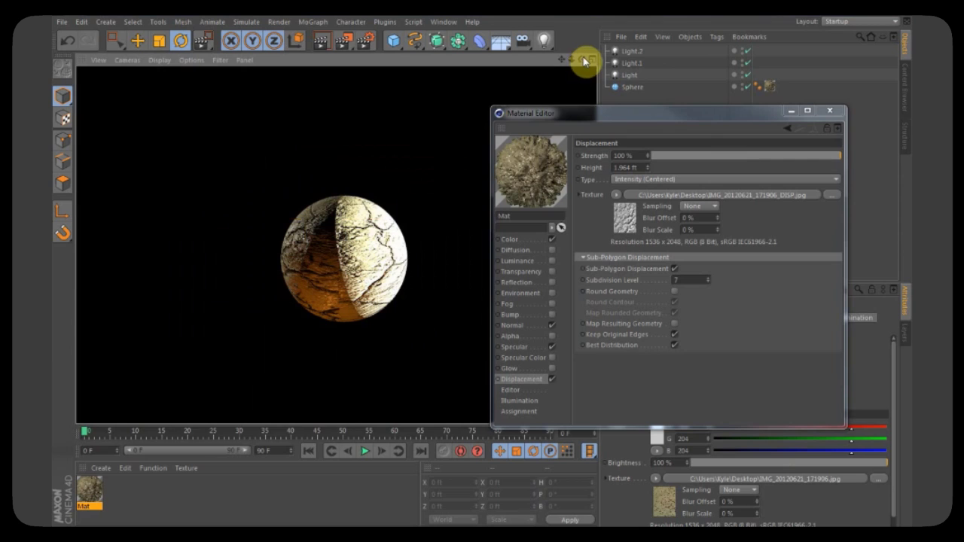
drag(581, 63, 613, 58)
key(ctrl+r)
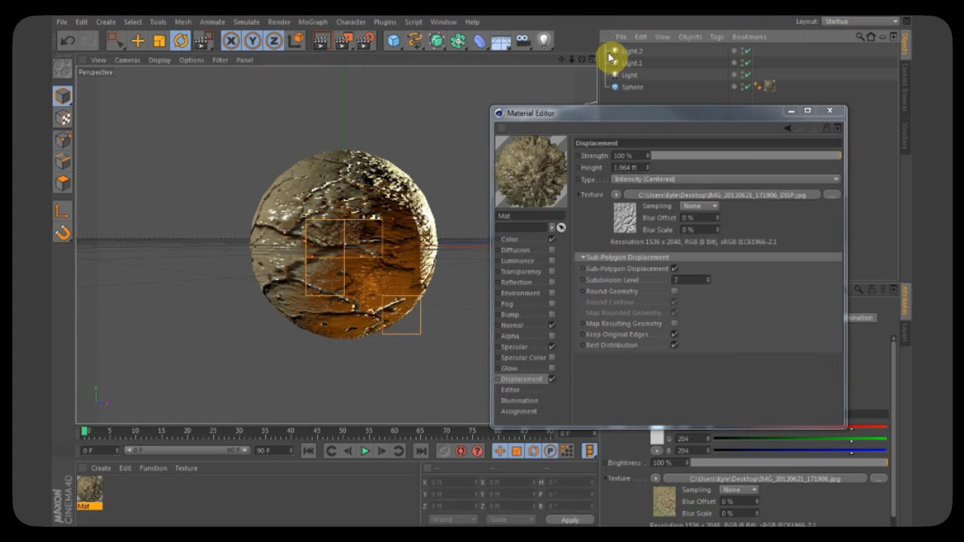